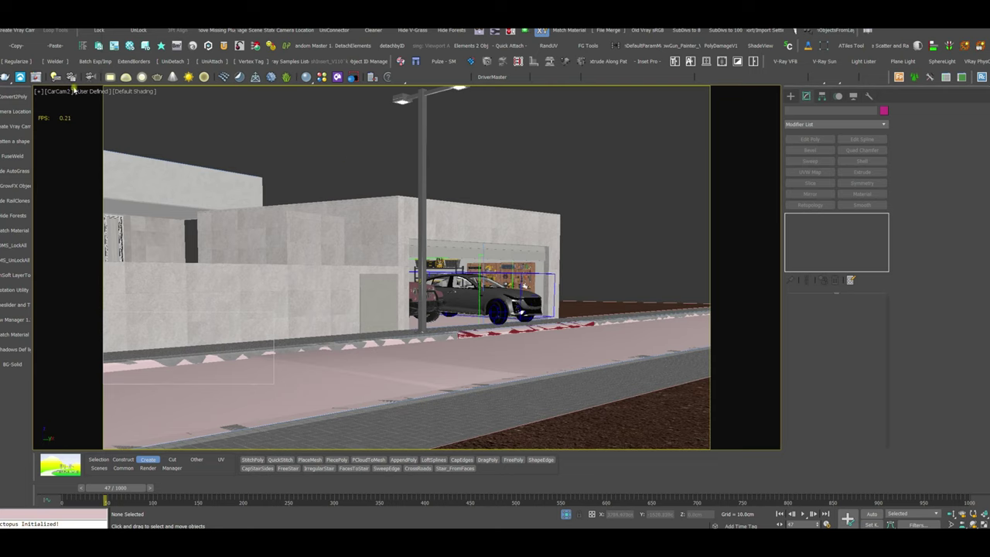
Compare the free perspective view of the garage with the view through the CarCam2 camera
left_click(74, 91)
left_click(116, 122)
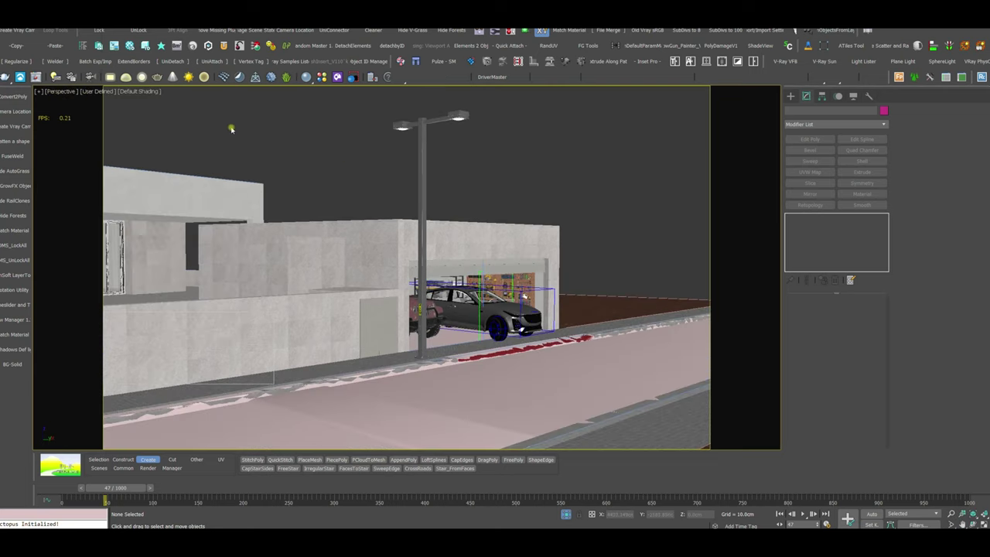
right_click(309, 163)
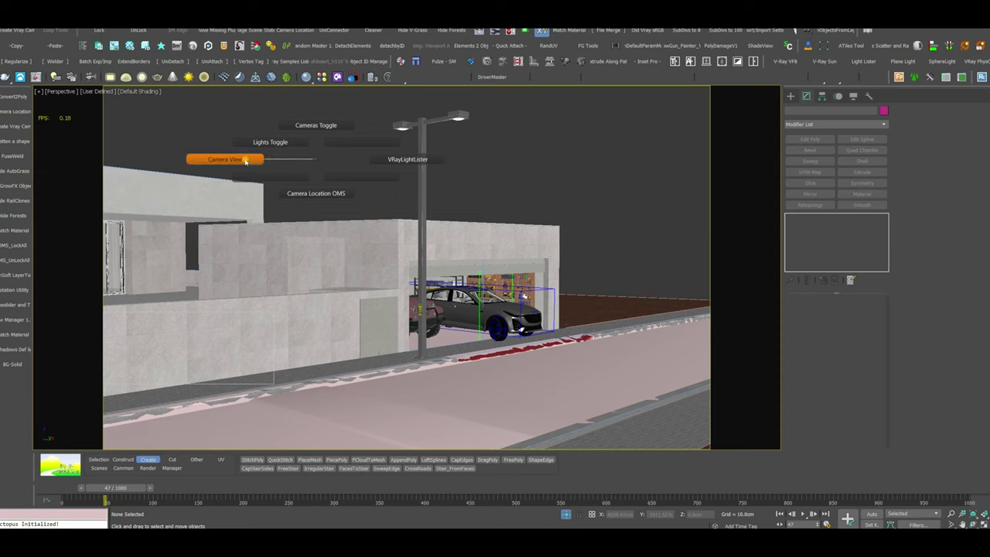
left_click(236, 160)
double_click(452, 198)
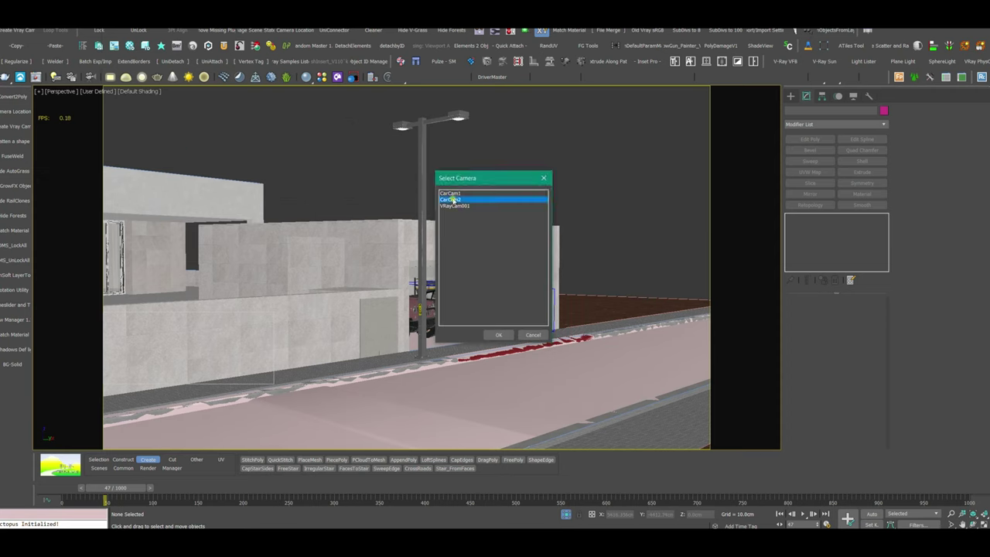
Look through the CarCam1 camera and advance the animation to frame 94 to check the dark car leaving the garage
right_click(356, 186)
left_click(284, 186)
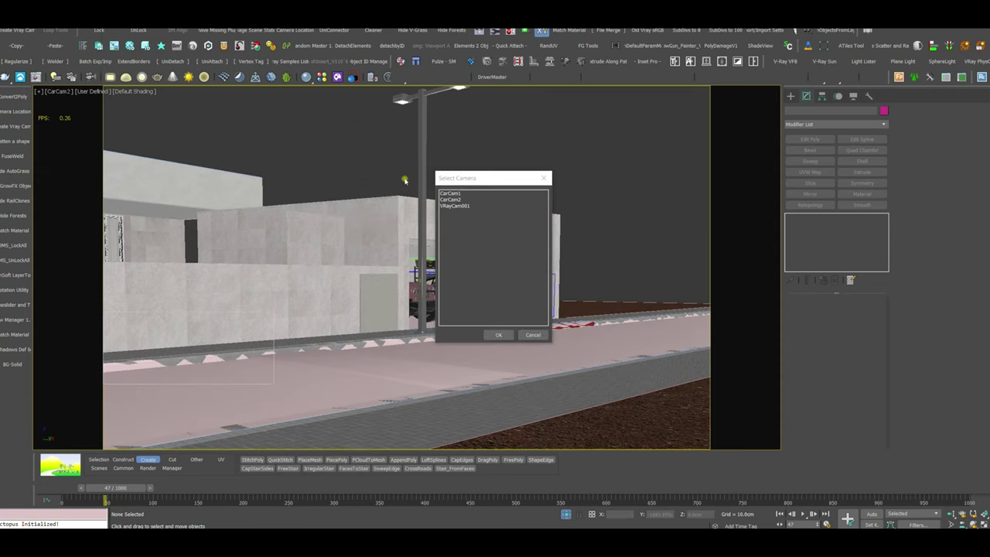
double_click(454, 193)
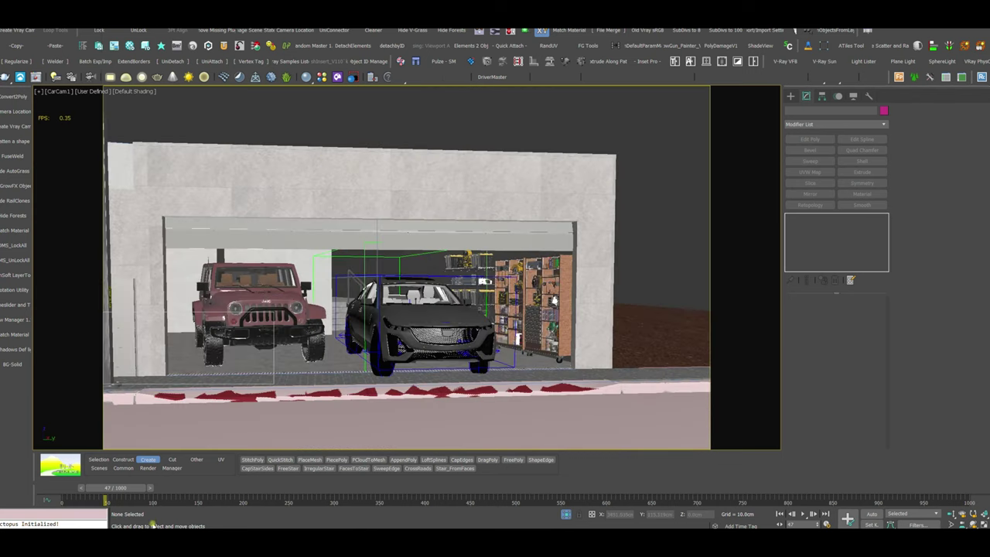
left_click_drag(112, 490, 150, 464)
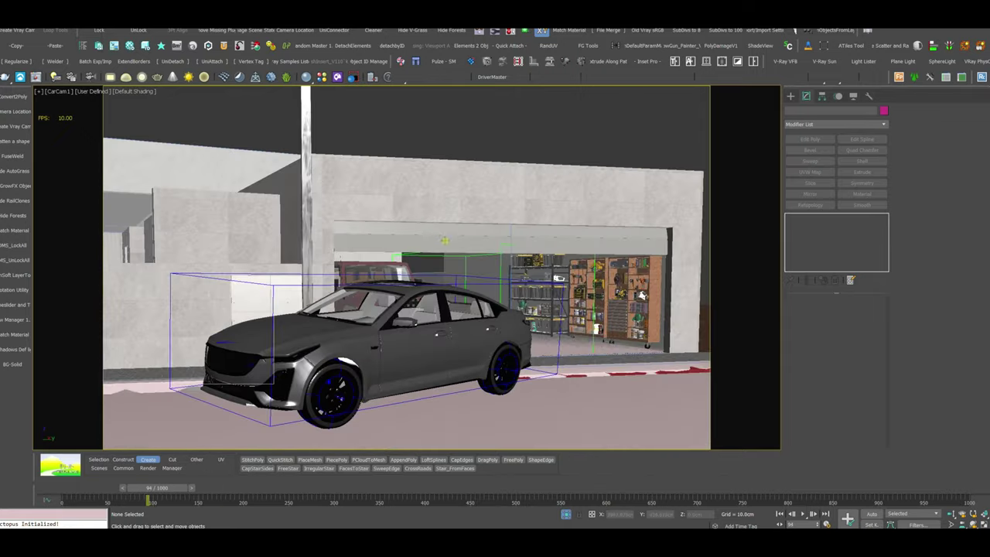
Switch to the perspective view and inspect the white Kia and its driver at the end of the road
key("p")
middle_click_drag(447, 127, 337, 290, "alt")
middle_click_drag(548, 263, 198, 273)
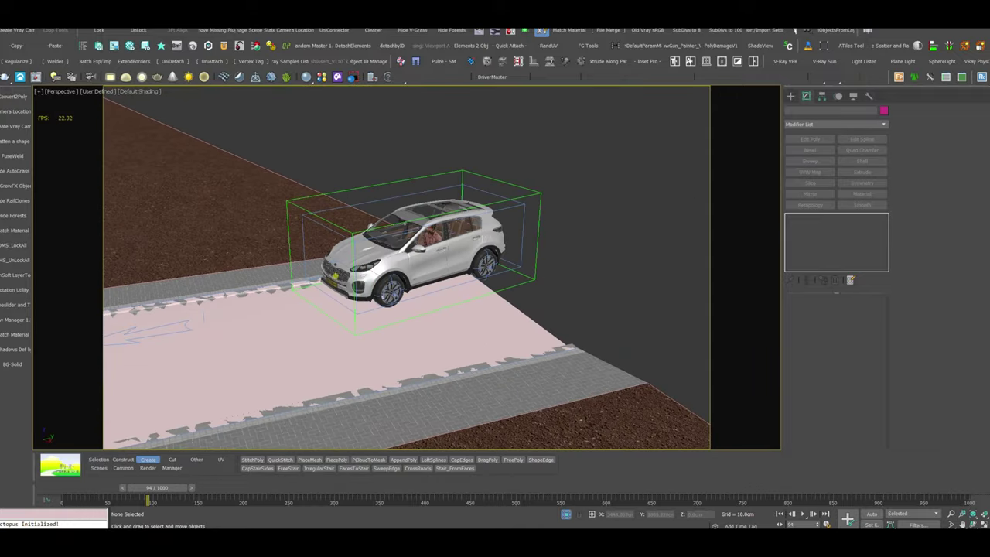
scroll(337, 274, "up", 2)
middle_click_drag(370, 271, 301, 280)
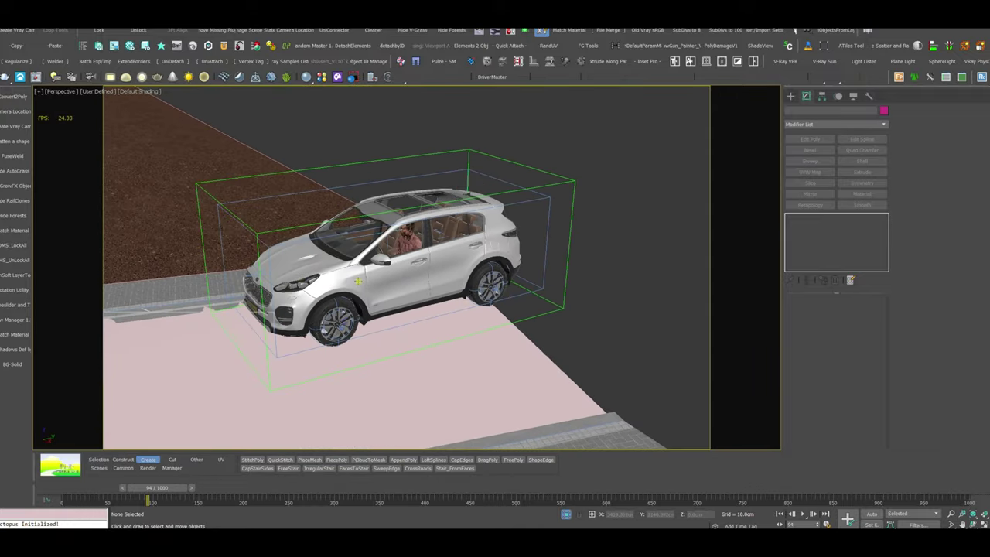
left_click(358, 282)
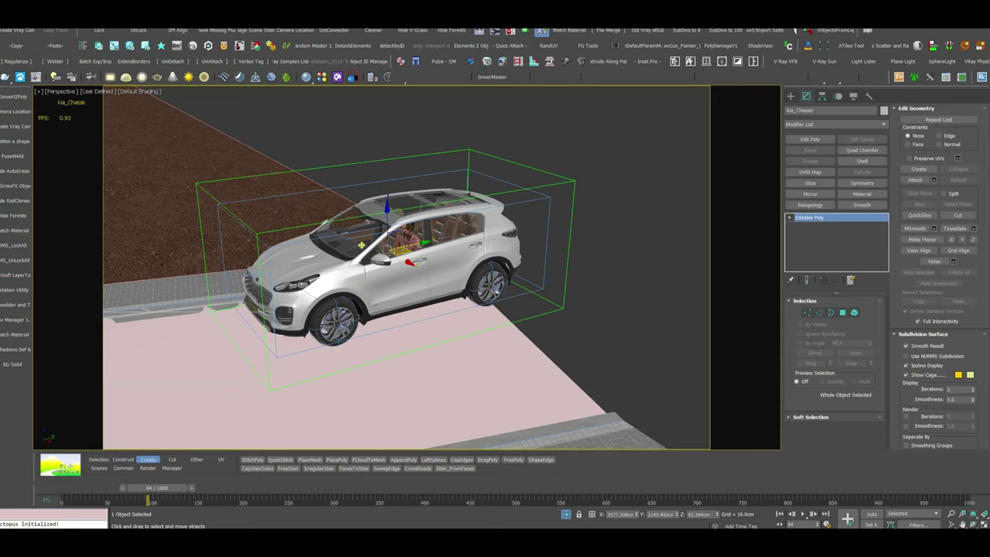
left_click(338, 116)
middle_click_drag(327, 281, 340, 276, "alt")
middle_click_drag(340, 277, 491, 202)
scroll(499, 204, "up", 5)
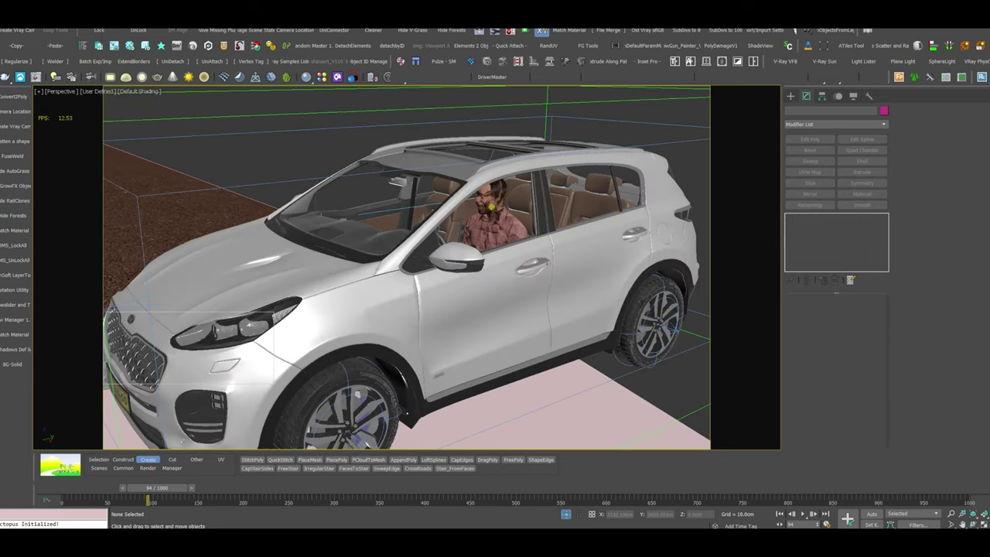
scroll(512, 254, "down", 3)
scroll(537, 256, "down", 3)
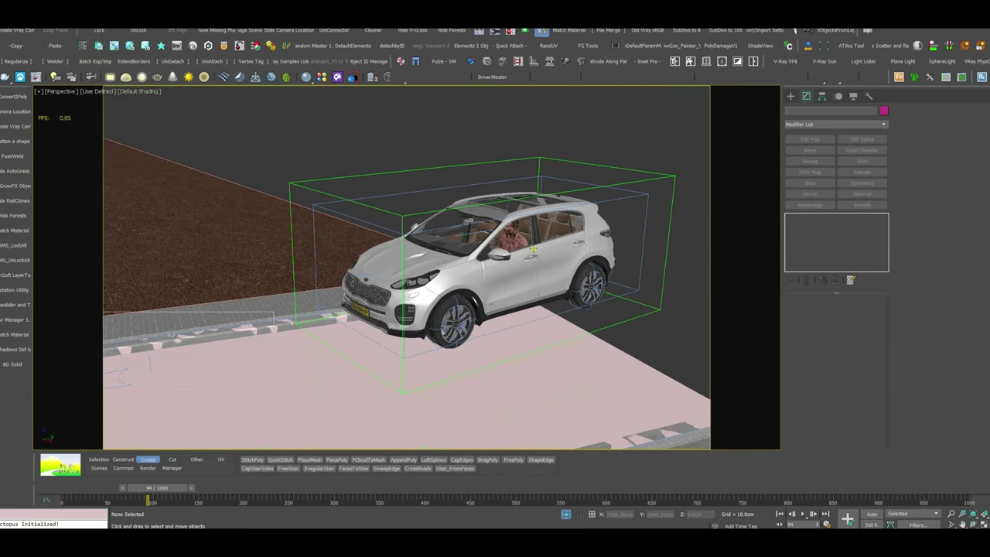
Select the white car's MadCar helper and update its car setup to lock the components
middle_click_drag(636, 313, 598, 265)
left_click(598, 272)
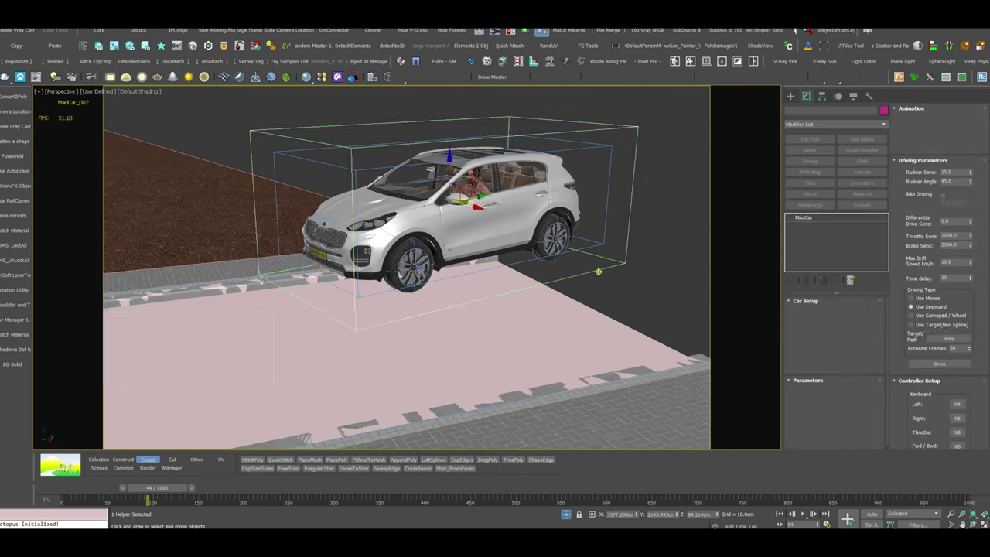
scroll(595, 270, "down", 5)
middle_click_drag(501, 264, 464, 269, "alt")
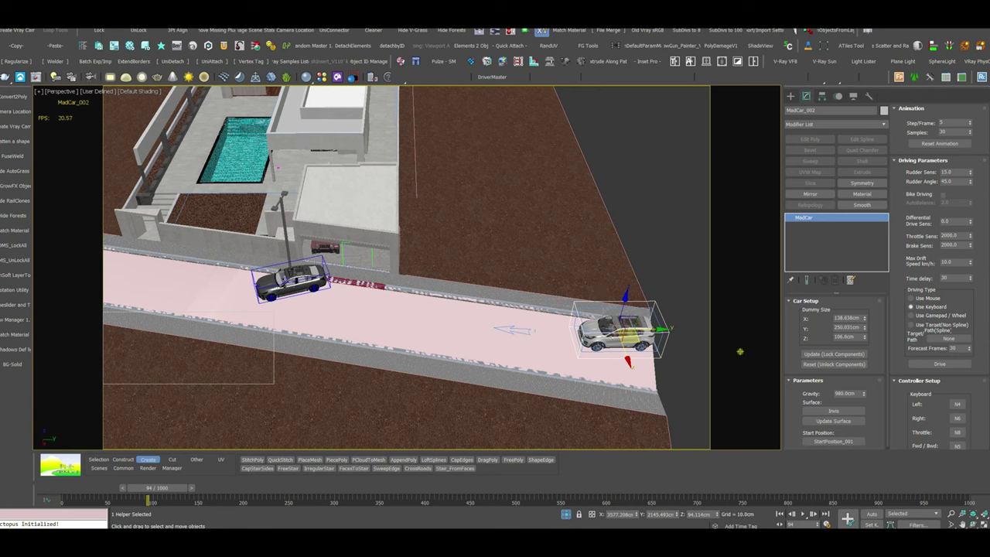
left_click(834, 354)
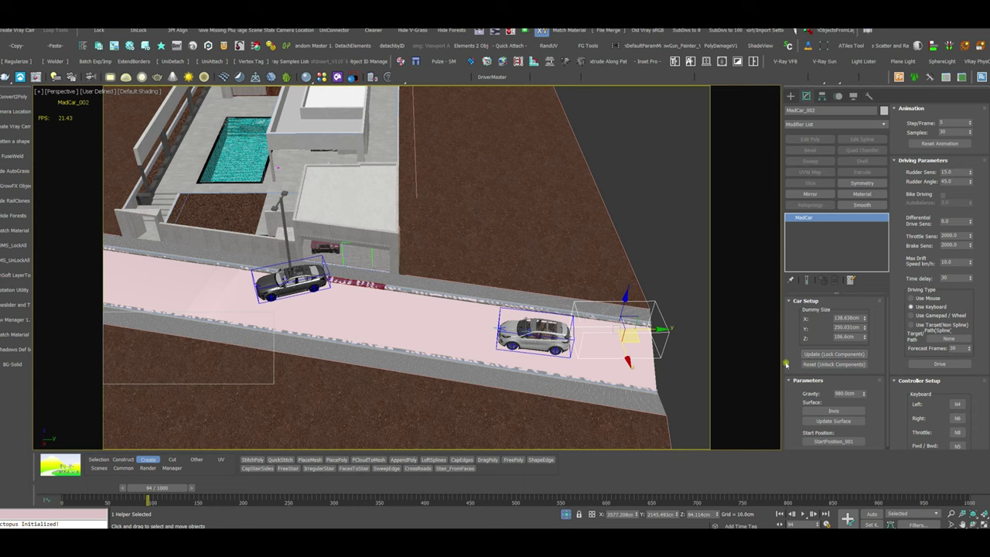
Start Drive mode for the white car, check its keyboard controller setup, and move the speed display clear of the road
left_click(929, 363)
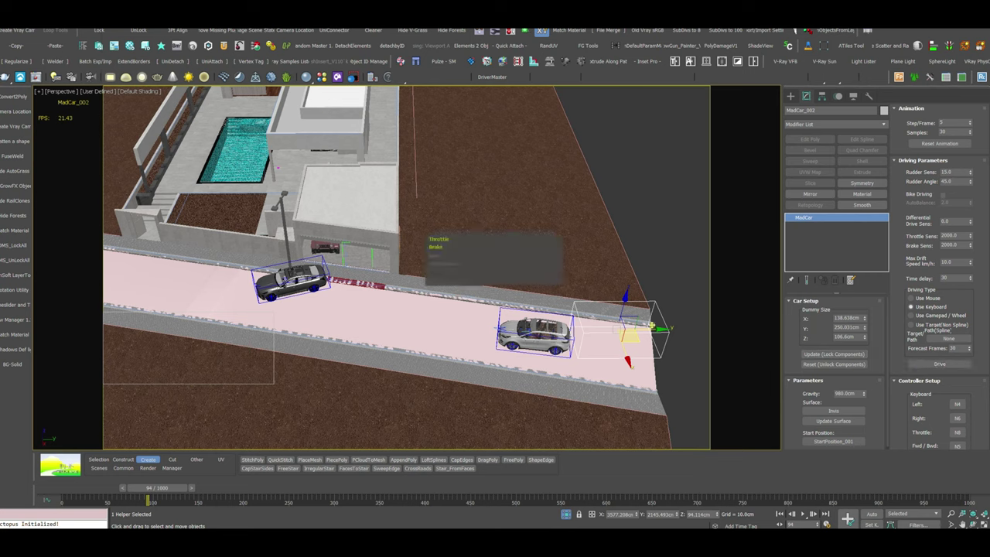
left_click(925, 366)
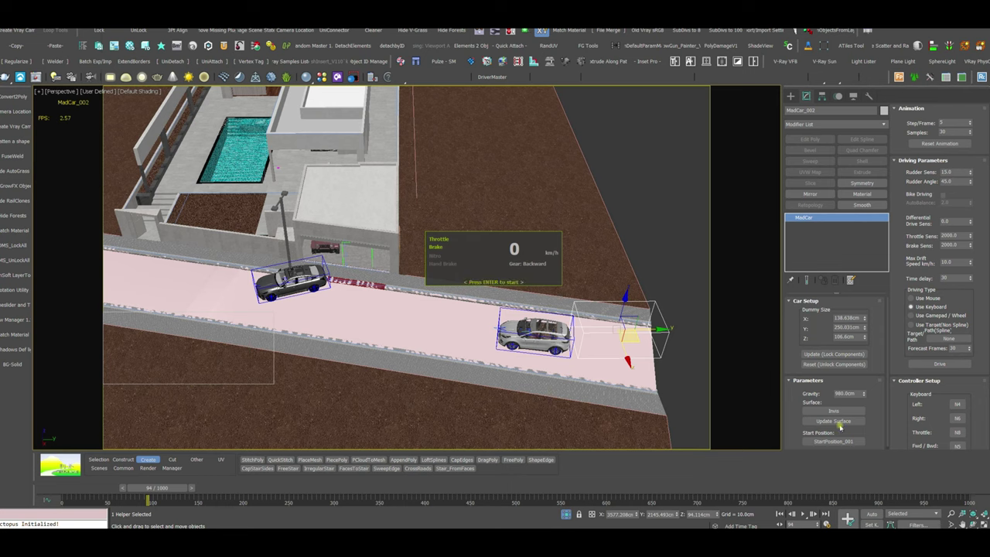
left_click_drag(904, 411, 887, 252)
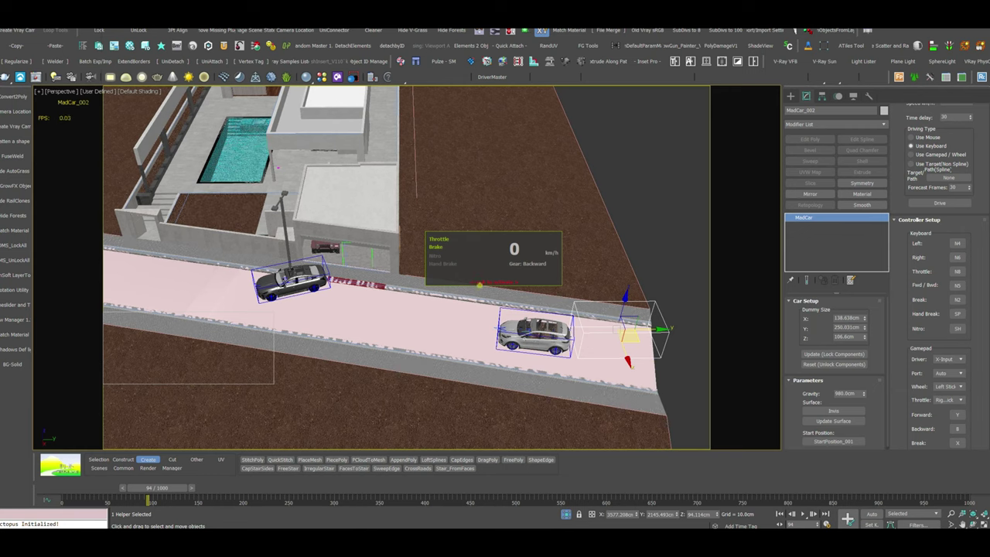
left_click_drag(505, 239, 630, 105)
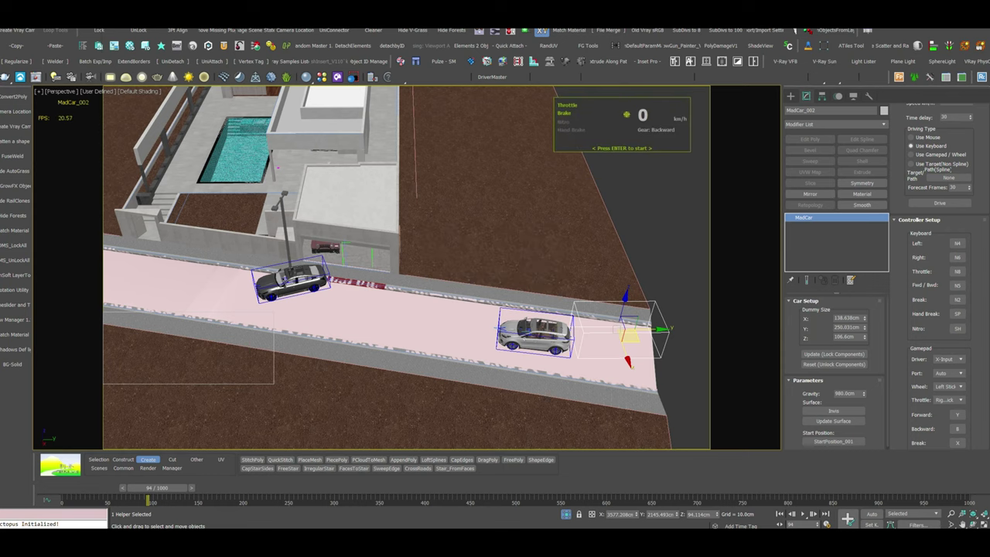
middle_click_drag(390, 338, 448, 325)
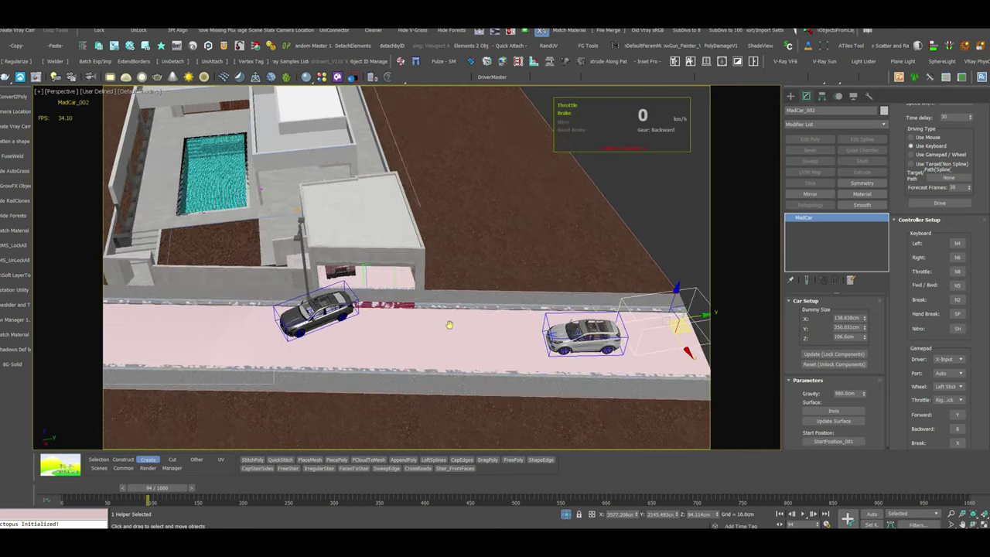
scroll(442, 331, "down", 1)
middle_click_drag(411, 356, 419, 317)
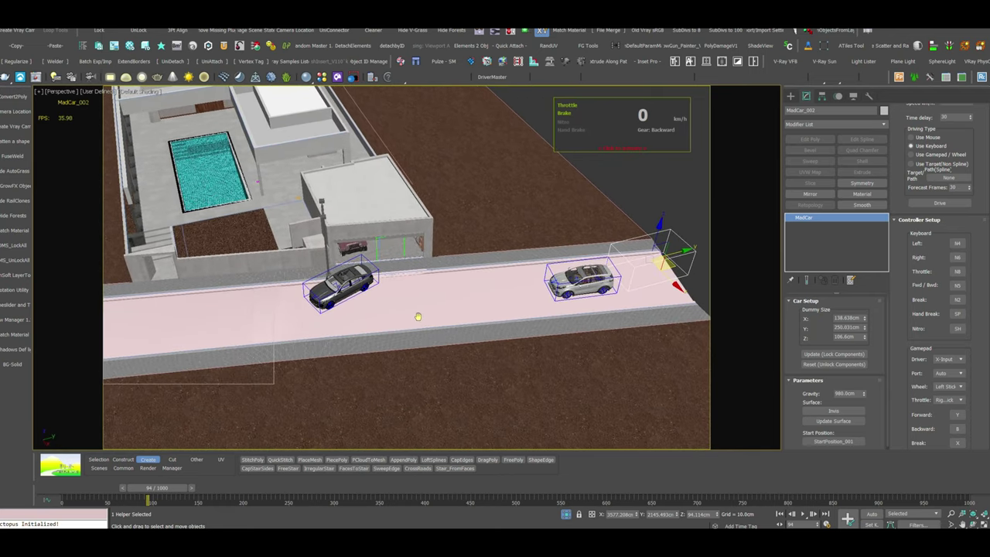
Scrub the timeline between frame 0 and about frame 98 to review the dark car's exit from the garage
mouse_move(147, 487)
left_mouse_down()
mouse_move(156, 484)
mouse_move(141, 485)
left_mouse_up()
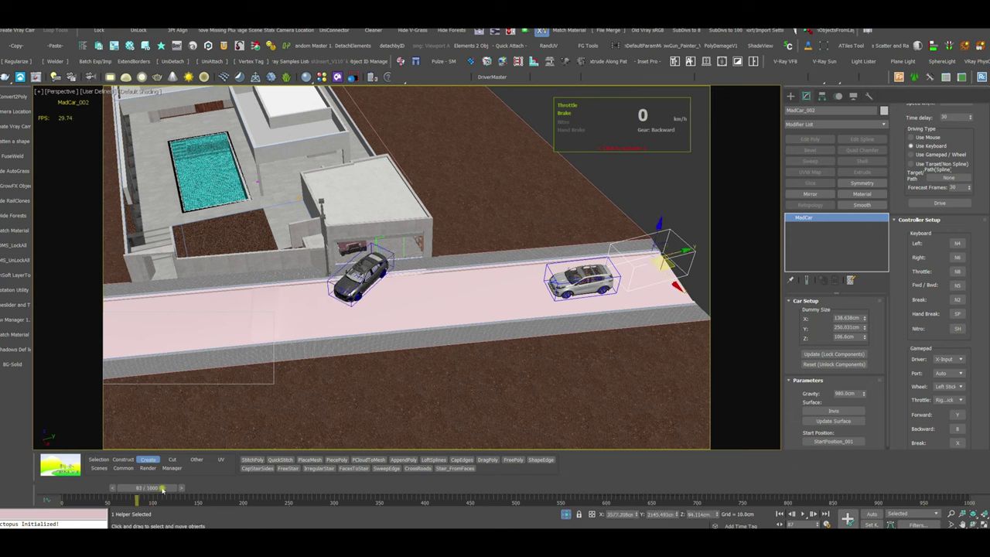
left_click_drag(151, 487, 108, 488)
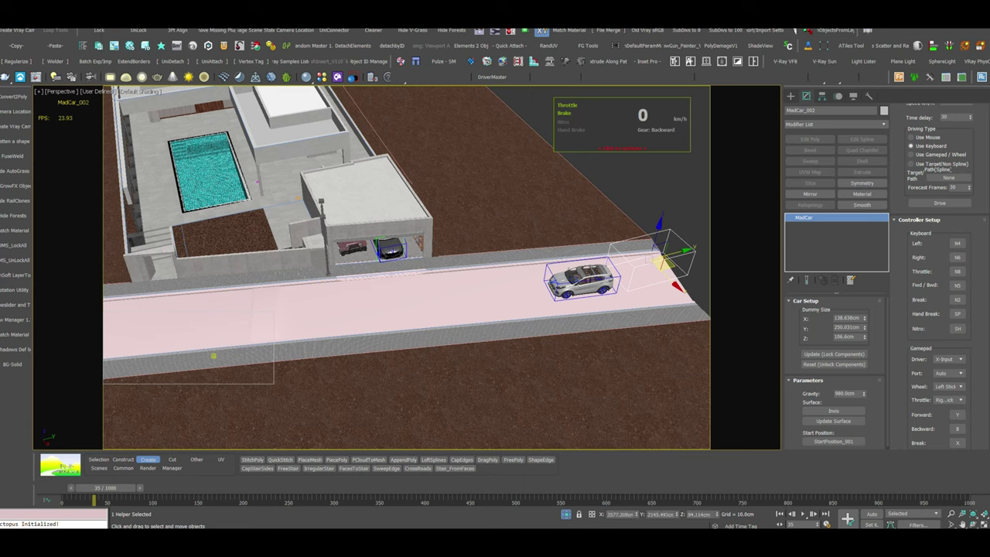
left_click_drag(107, 488, 72, 486)
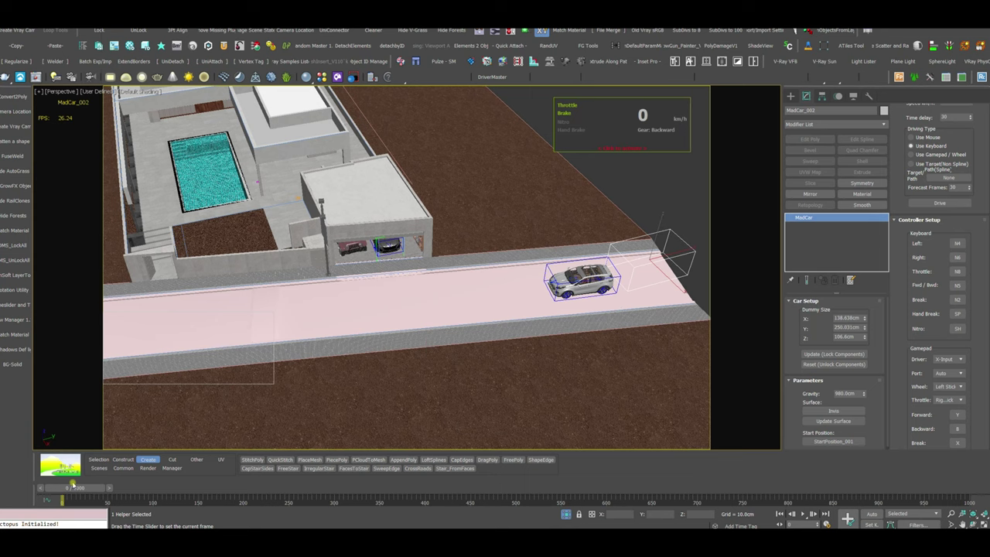
left_click_drag(72, 486, 70, 487)
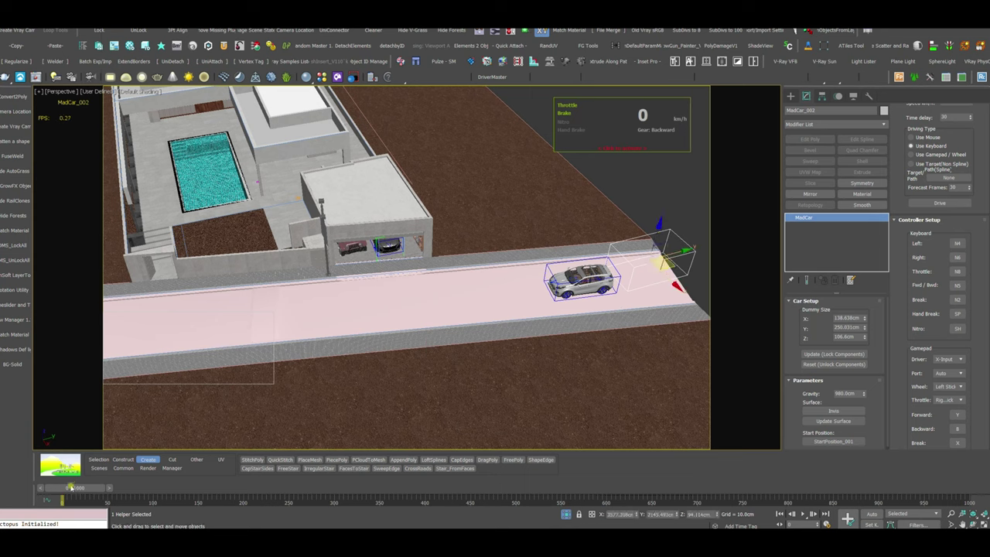
left_click(70, 487)
left_click_drag(68, 489, 156, 487)
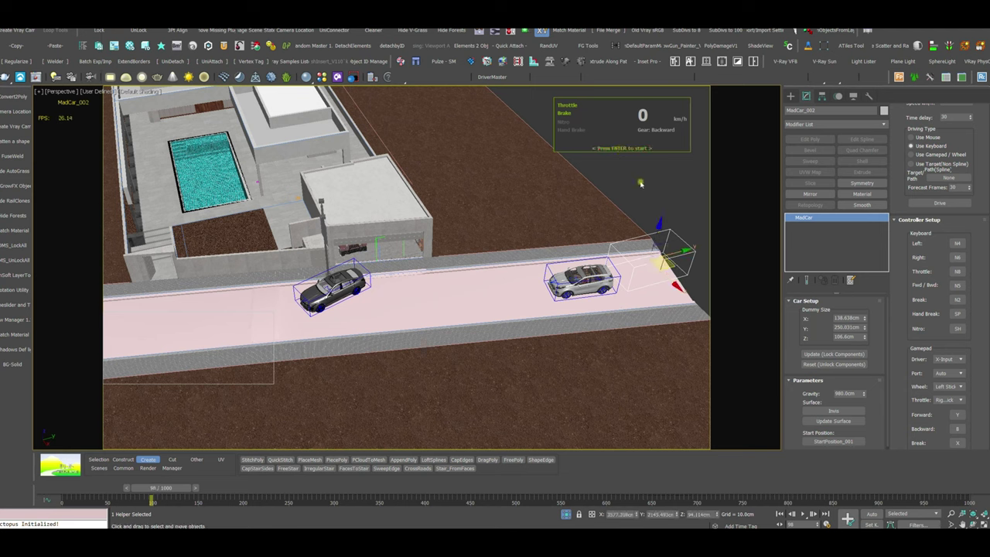
Test-drive the white car, change its gear from backward to forward, and brake it to a stop on the road
key("Return")
key("KP_8")
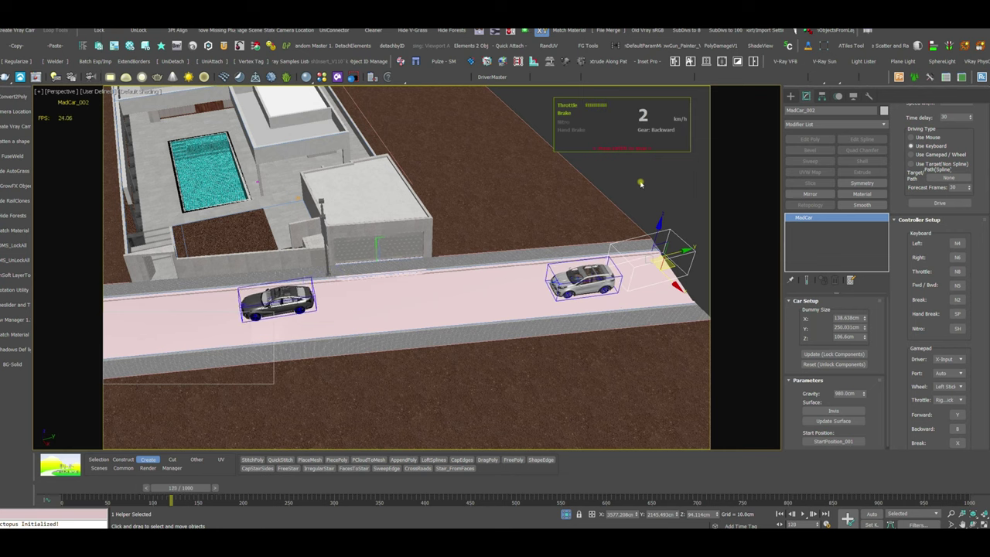
key("KP_5")
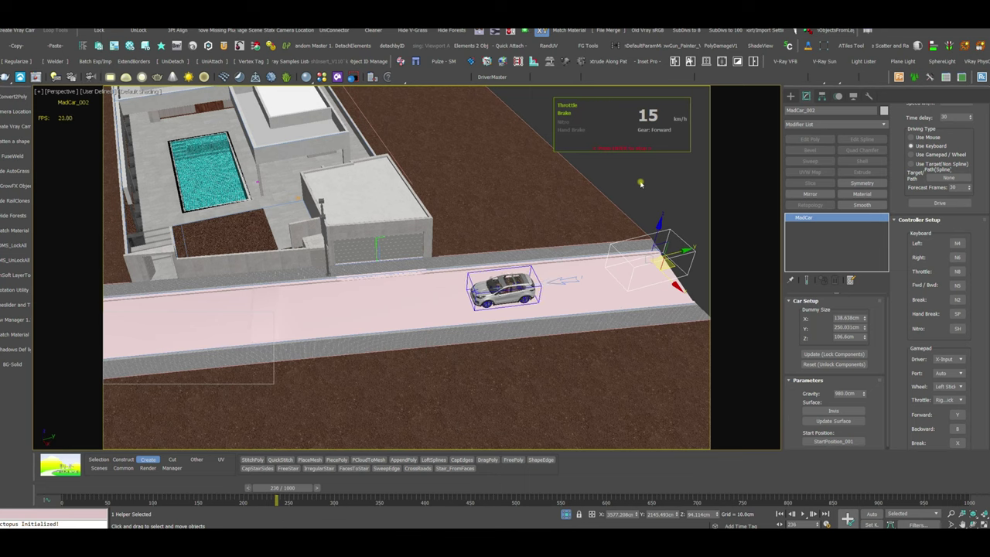
key("KP_2")
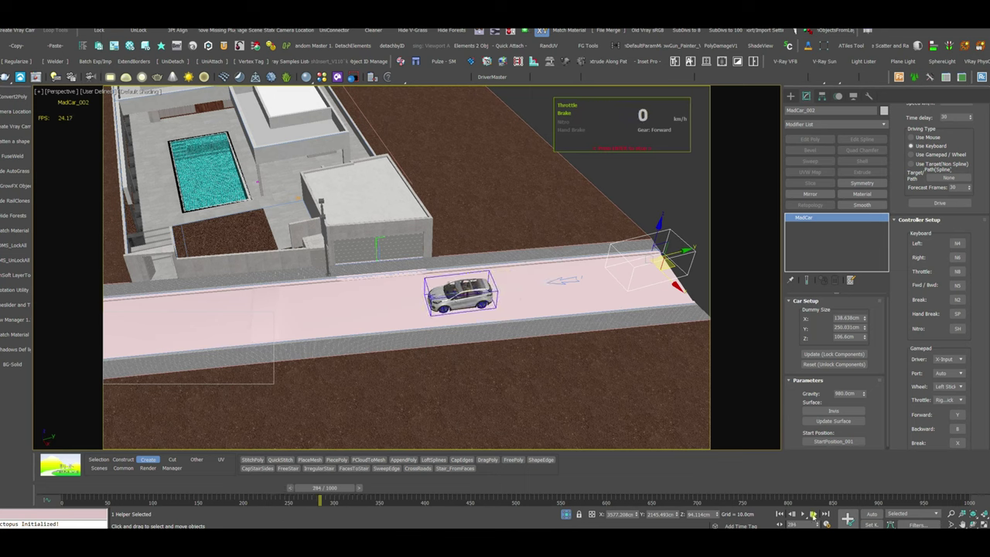
left_click(813, 515)
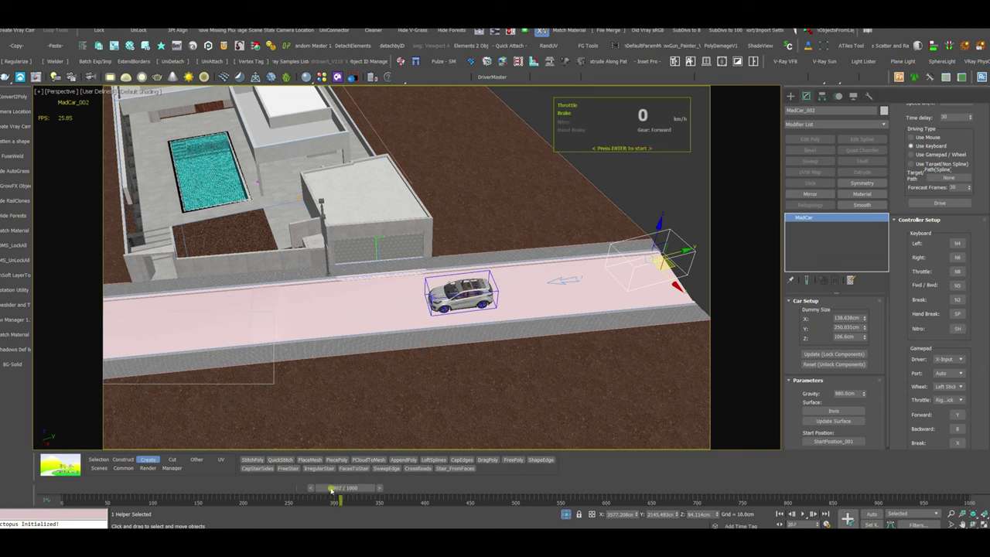
Rewind to frame 0 and drive the white car forward, braking for the dark car leaving the garage, and continue past the garage
left_click_drag(331, 490, 56, 467)
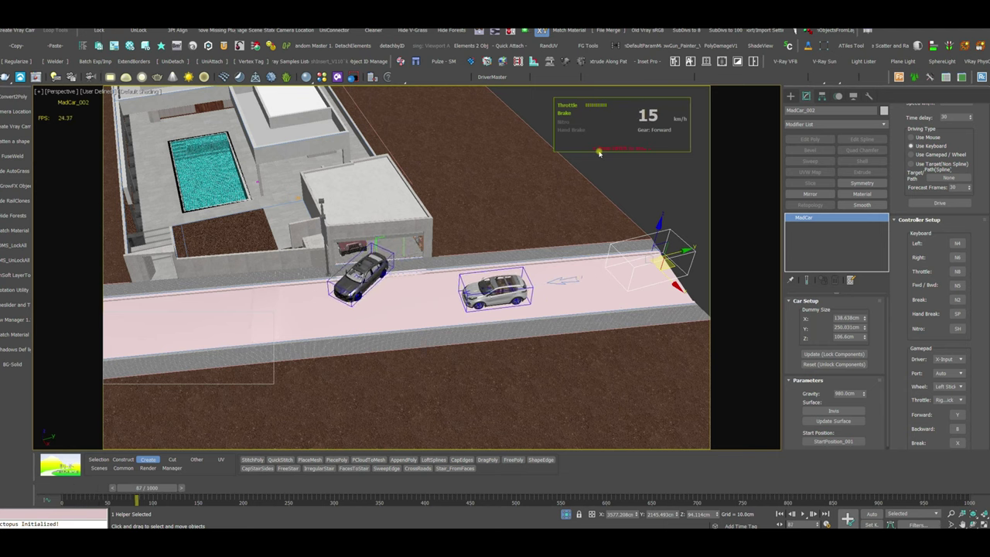
key("KP_2")
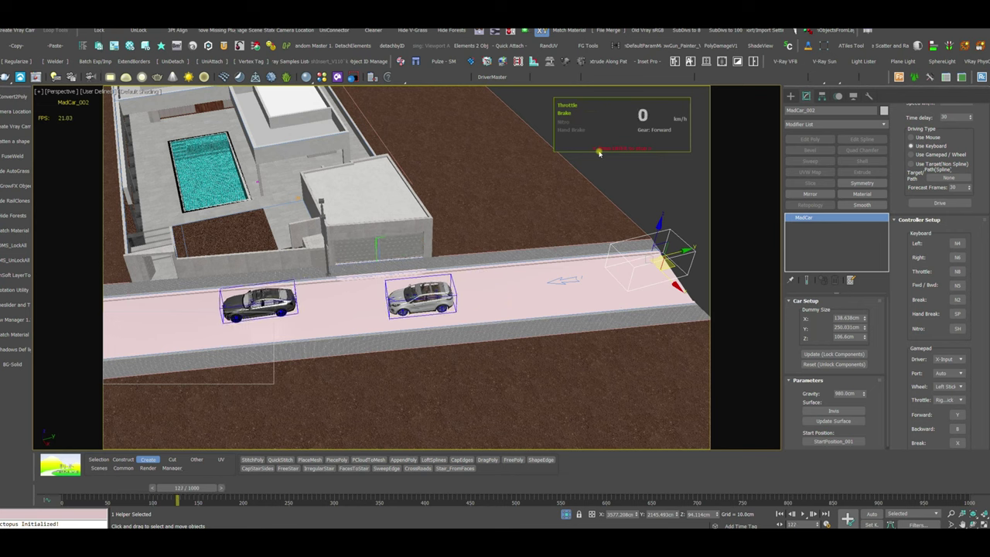
key("KP_8")
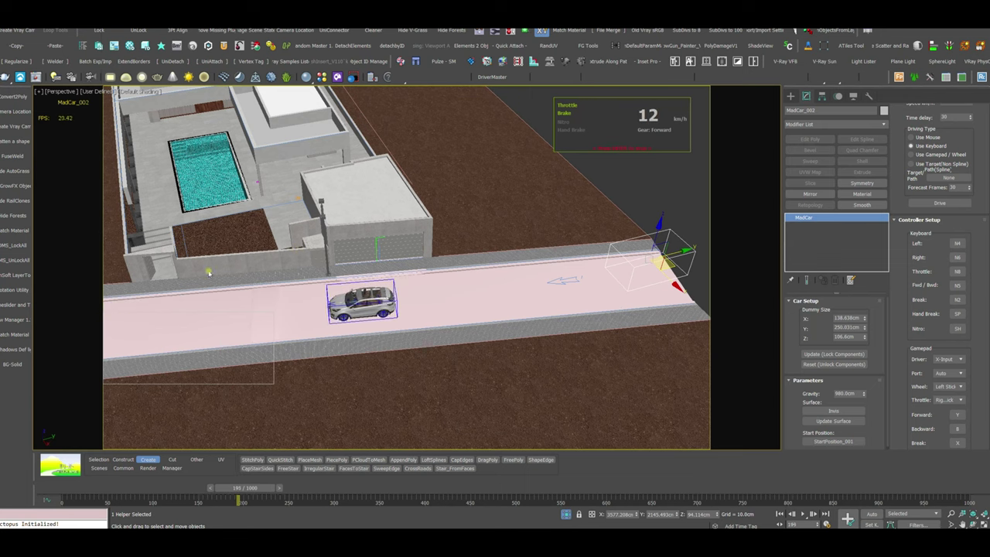
scroll(485, 294, "down", 3)
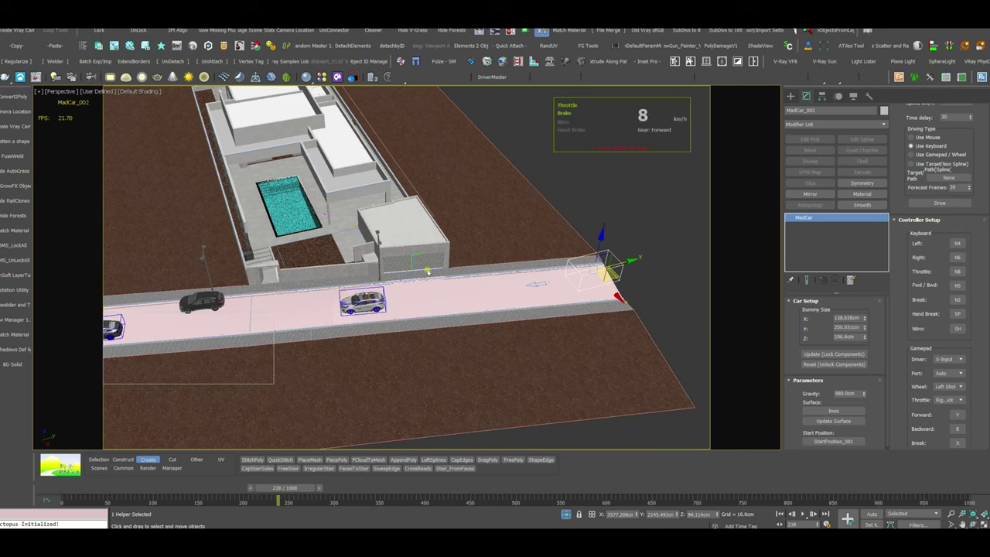
key("KP_8")
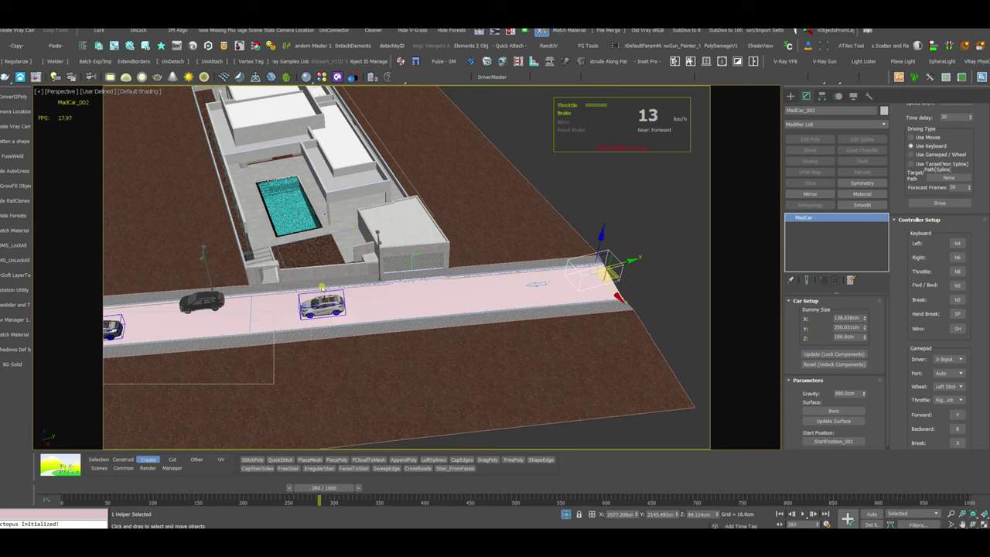
Try steering the white car left away from the villa before braking, and rewind the drive to frame 282
key("KP_4")
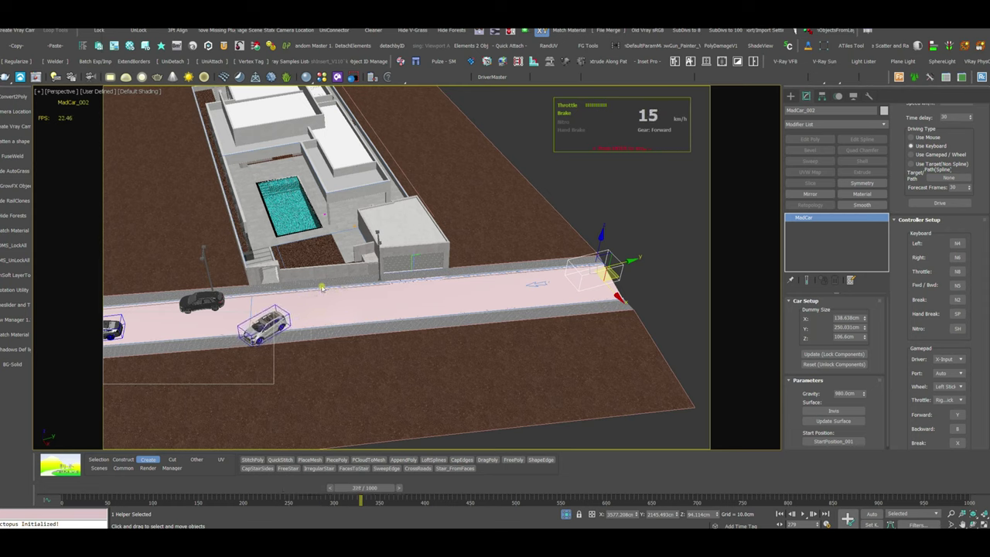
key("KP_2")
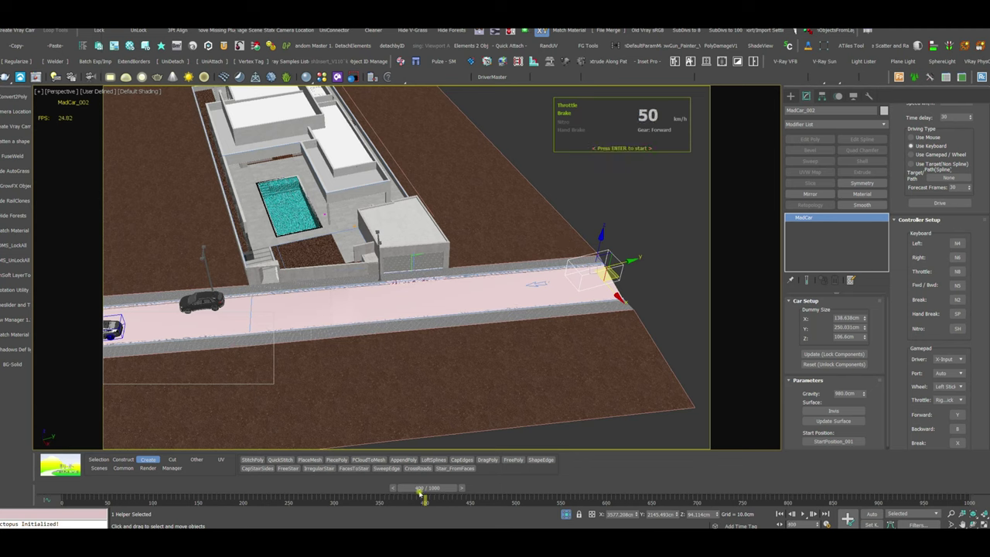
left_click_drag(416, 489, 322, 461)
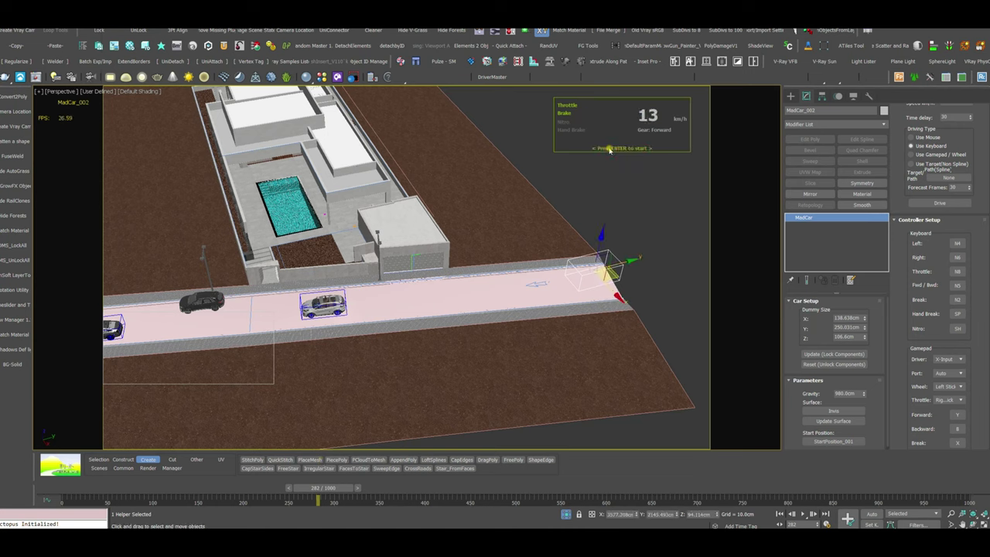
Resume driving from frame 282, pass the parked black car, and steer right to brake at the villa-side curb ahead of it
key("Return")
key("KP_8")
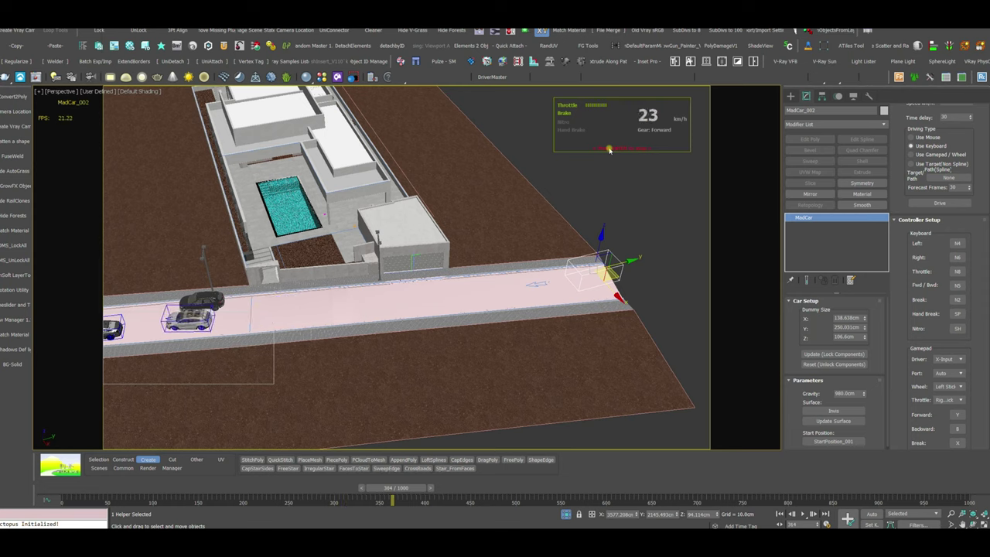
key("KP_6")
key("KP_2")
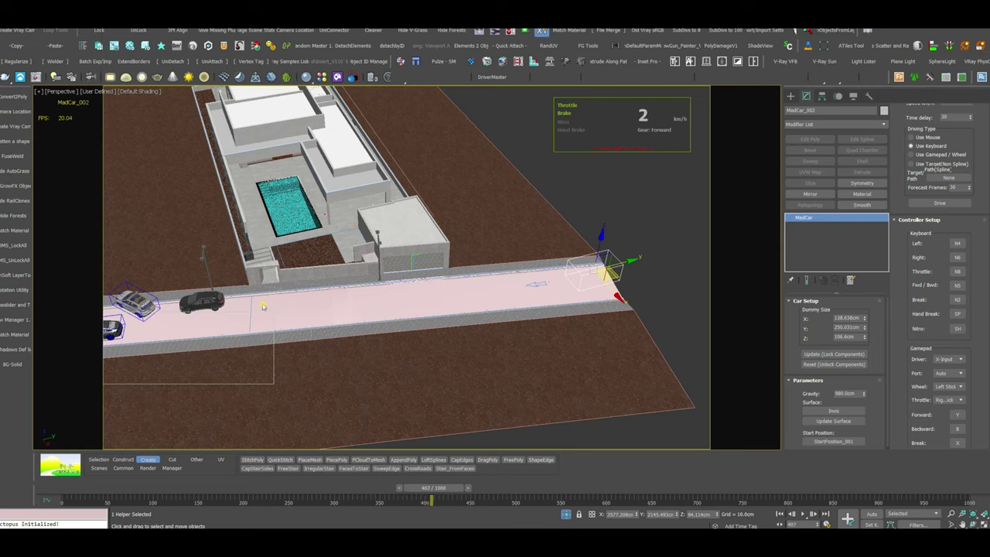
scroll(441, 296, "down", 5)
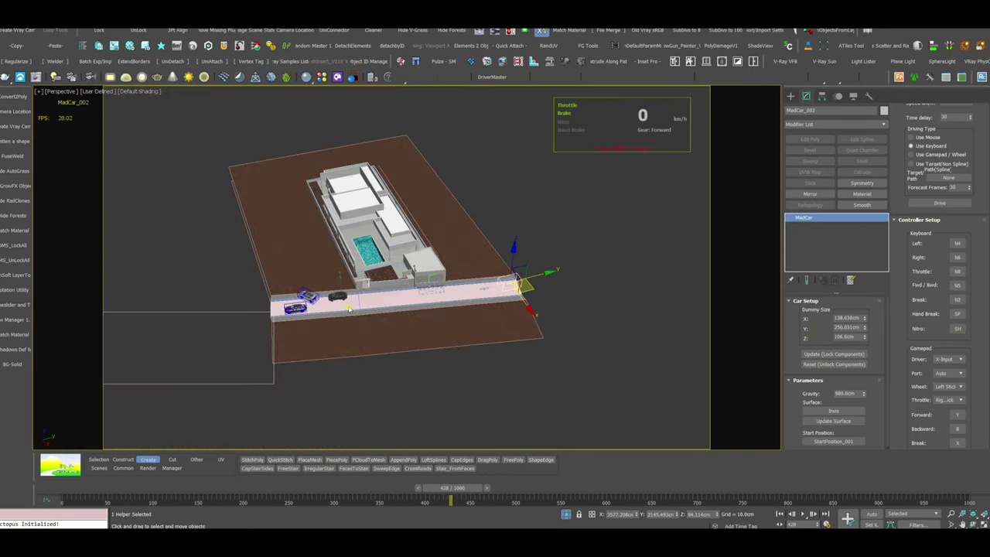
scroll(345, 299, "up", 8)
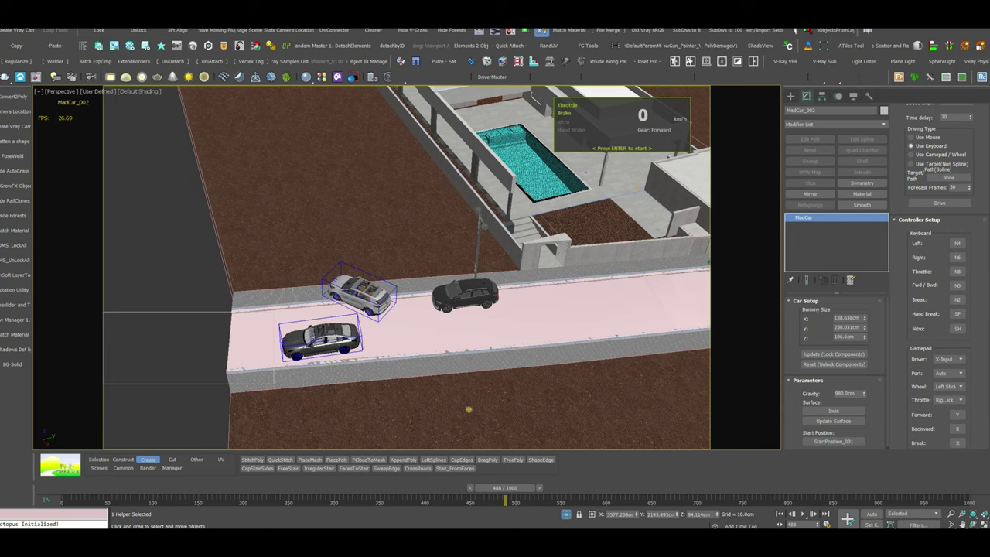
Rewind to frame 351 and try driving the white car past the parked black car, braking it on the road and changing gear
left_click_drag(901, 147, 906, 360)
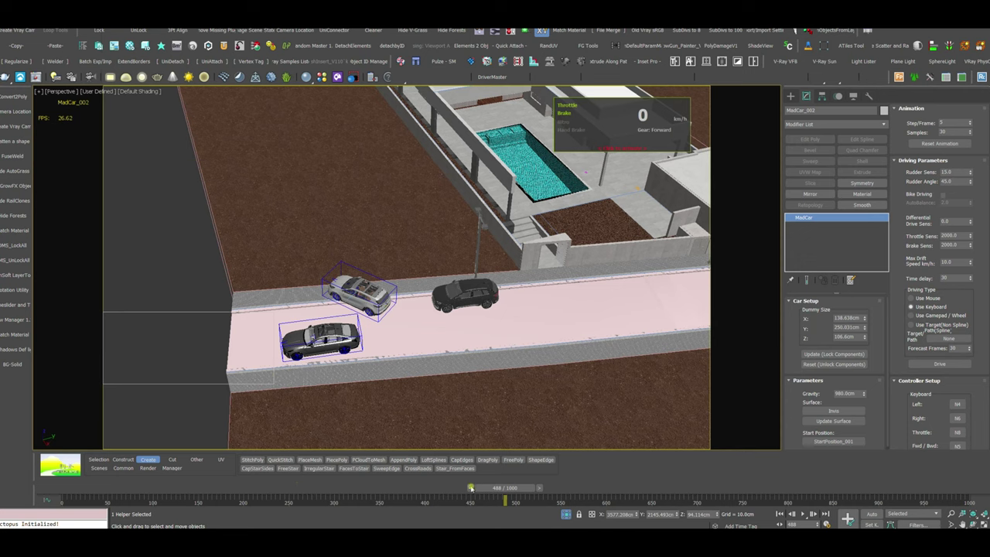
left_click_drag(499, 488, 398, 490)
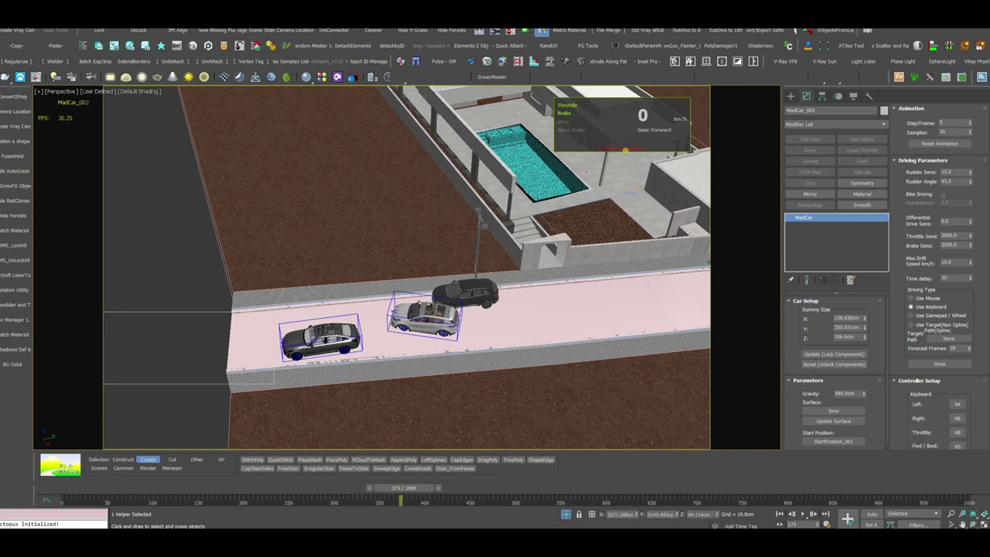
left_click_drag(403, 489, 372, 493)
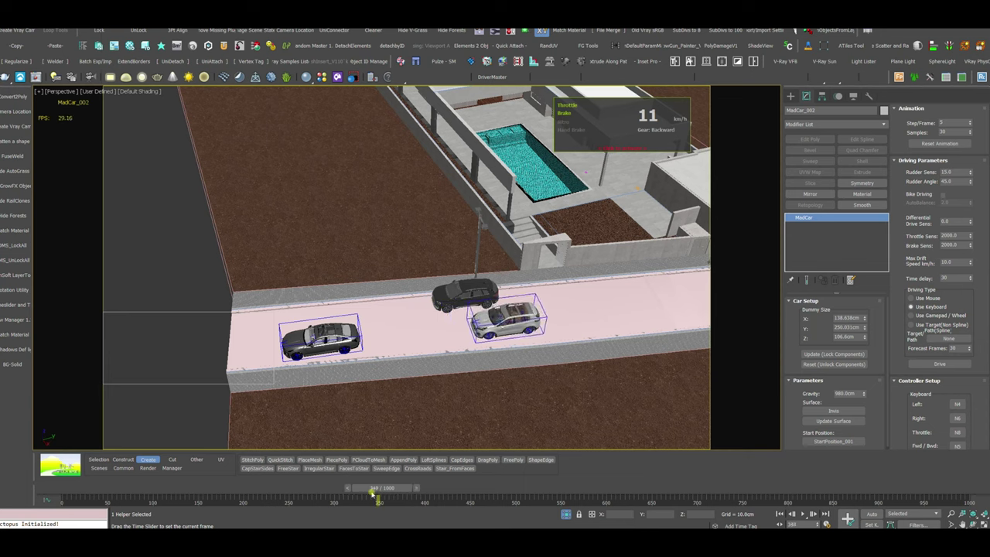
left_click_drag(372, 493, 370, 493)
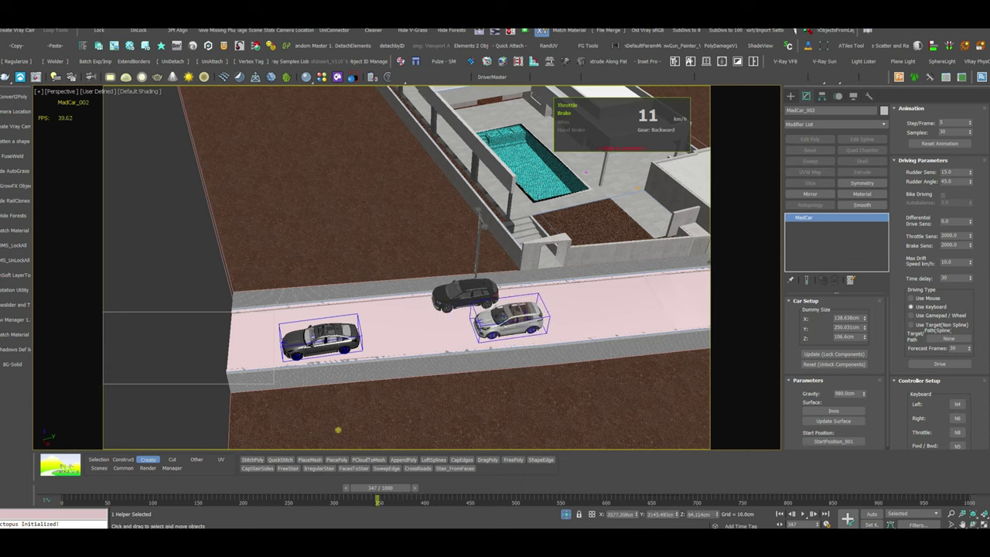
mouse_move(372, 487)
left_mouse_down()
mouse_move(393, 489)
mouse_move(378, 491)
left_mouse_up()
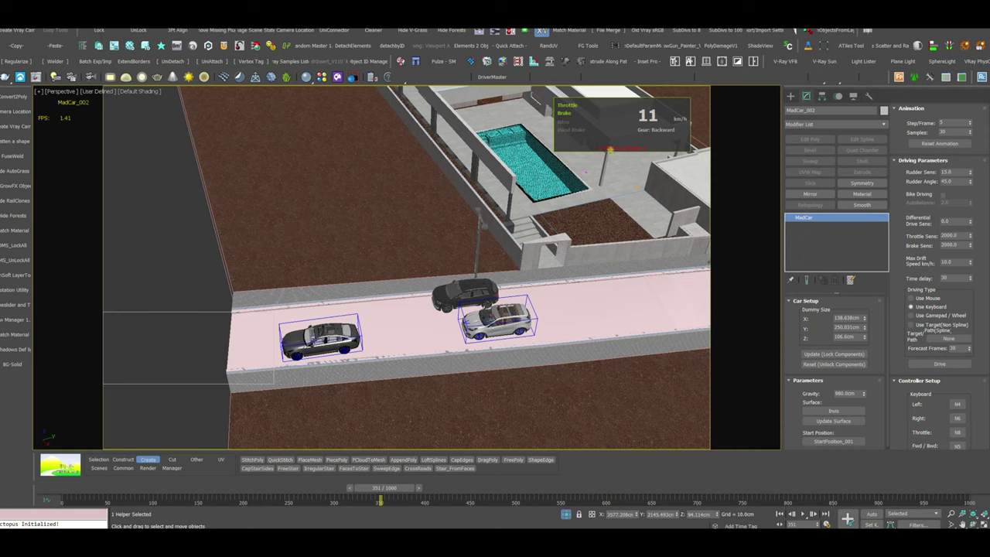
key("Return")
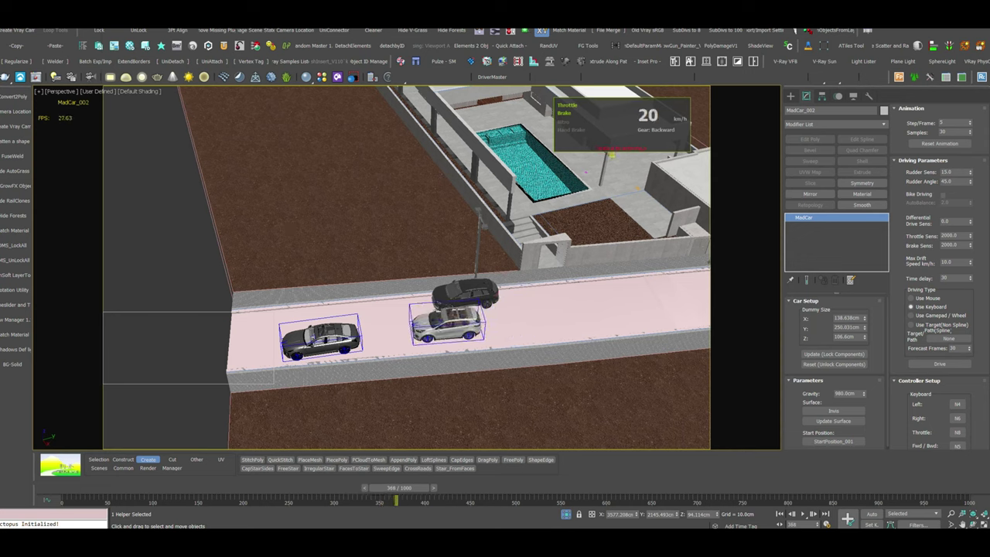
key("KP_2")
key("KP_5")
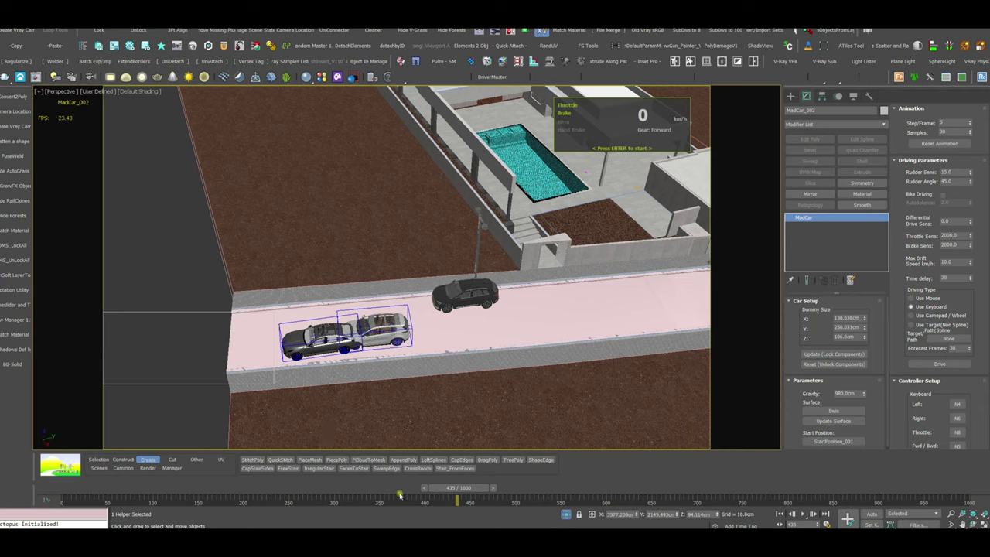
Rewind the white car's drive to frame 376 beside the parked black car and check the keyboard controller assignments
left_click_drag(453, 489, 391, 491)
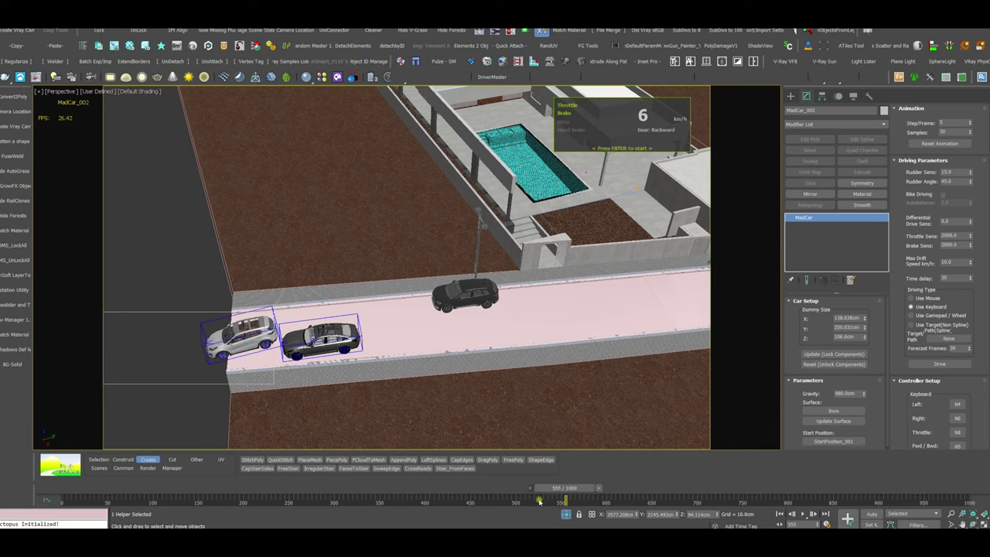
left_click_drag(555, 487, 385, 501)
middle_click_drag(371, 336, 313, 371)
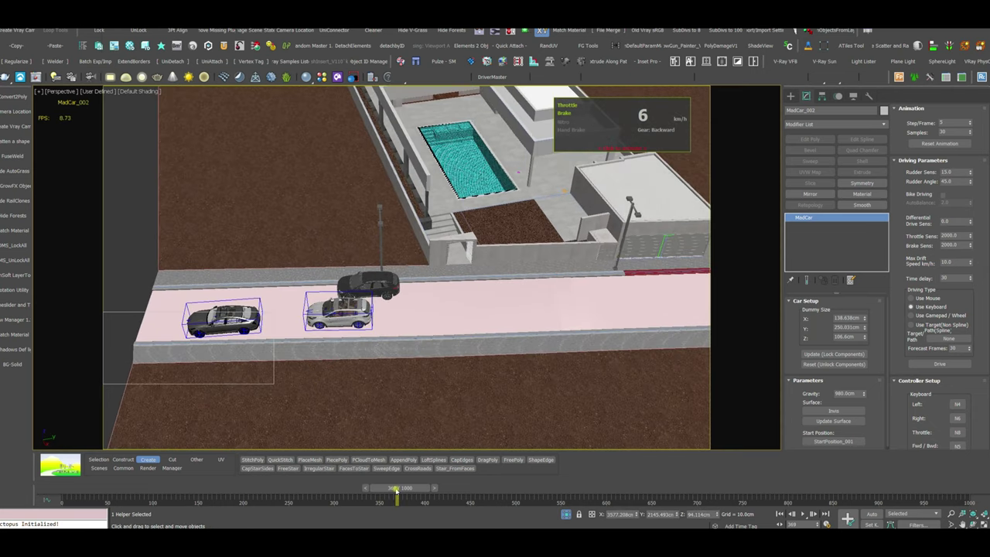
mouse_move(397, 490)
left_mouse_down()
mouse_move(316, 489)
mouse_move(400, 479)
left_mouse_up()
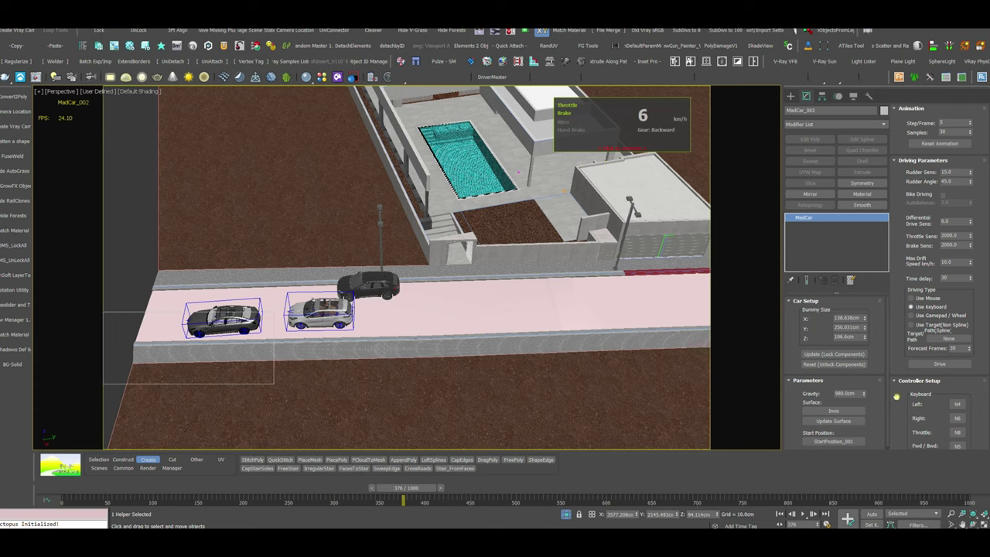
left_click_drag(896, 396, 895, 314)
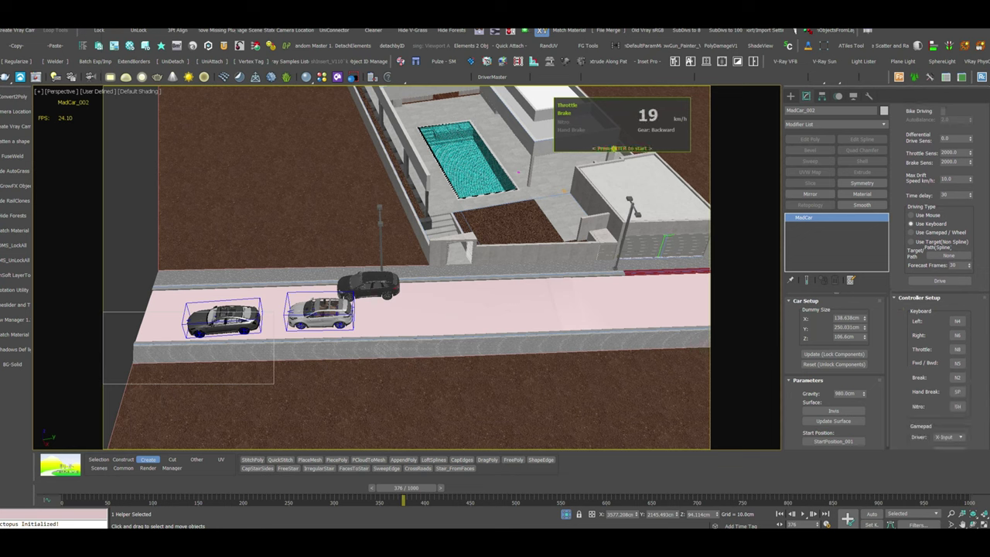
Brake the white car past the parked black car, reverse it in stages to the curb behind that car, and stop
key("Return")
key("KP_2")
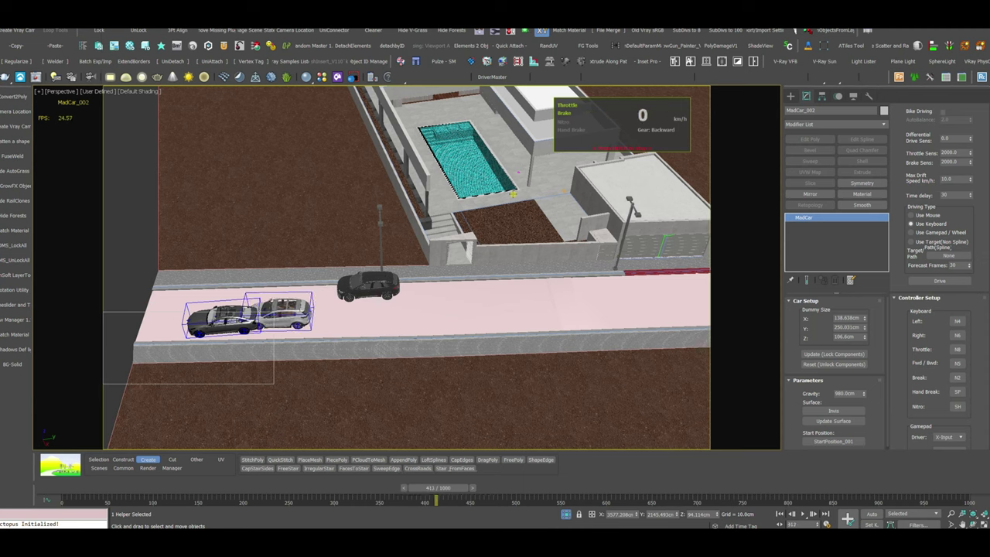
key("KP_8")
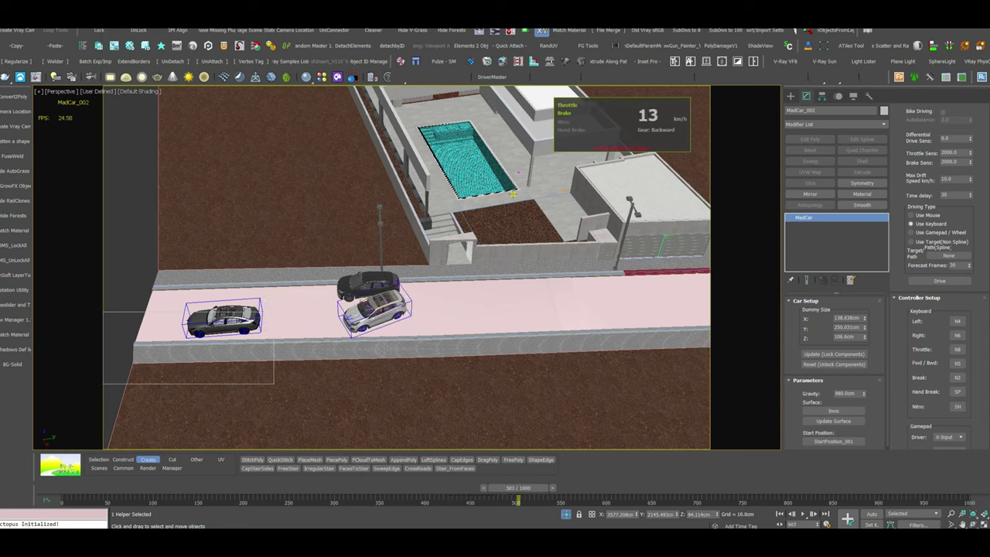
key("KP_2")
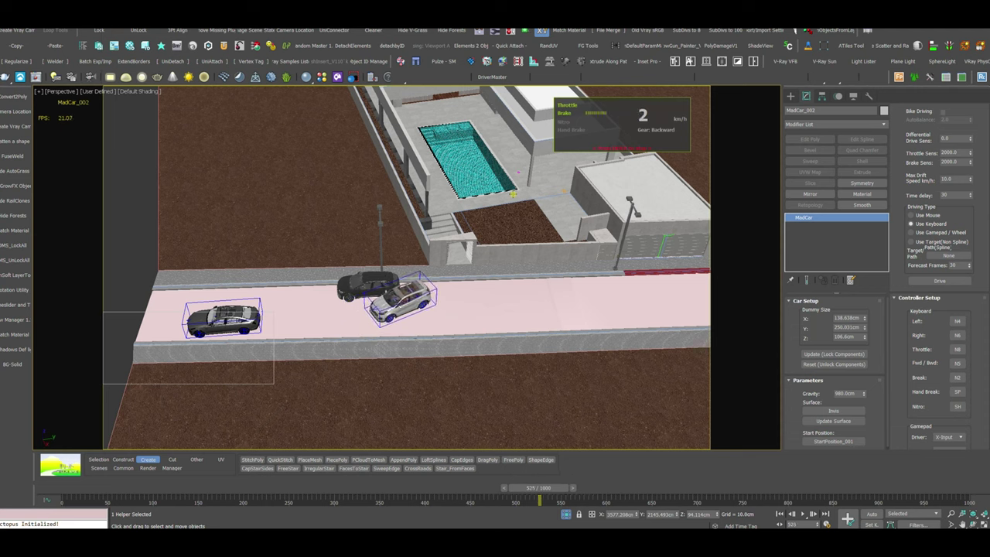
key("KP_8")
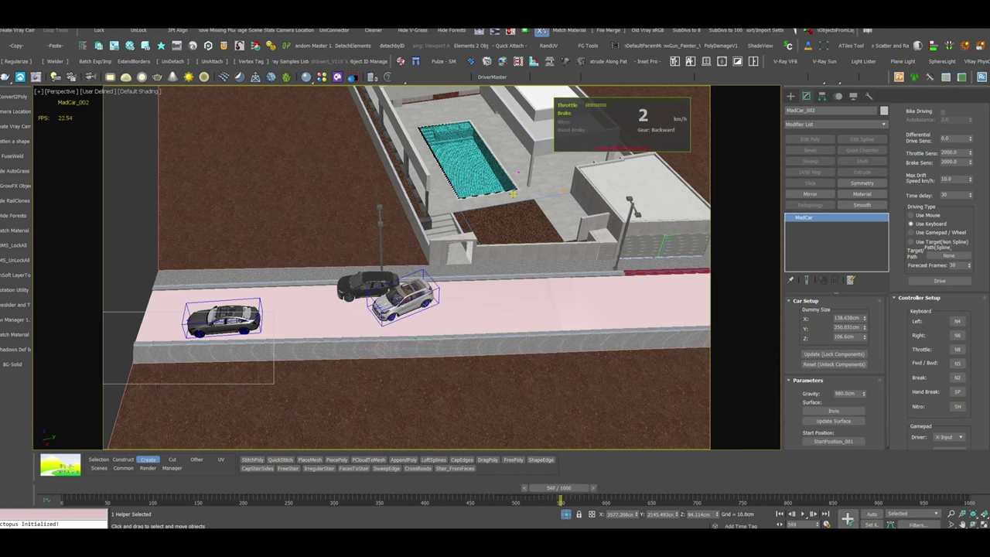
key("KP_4")
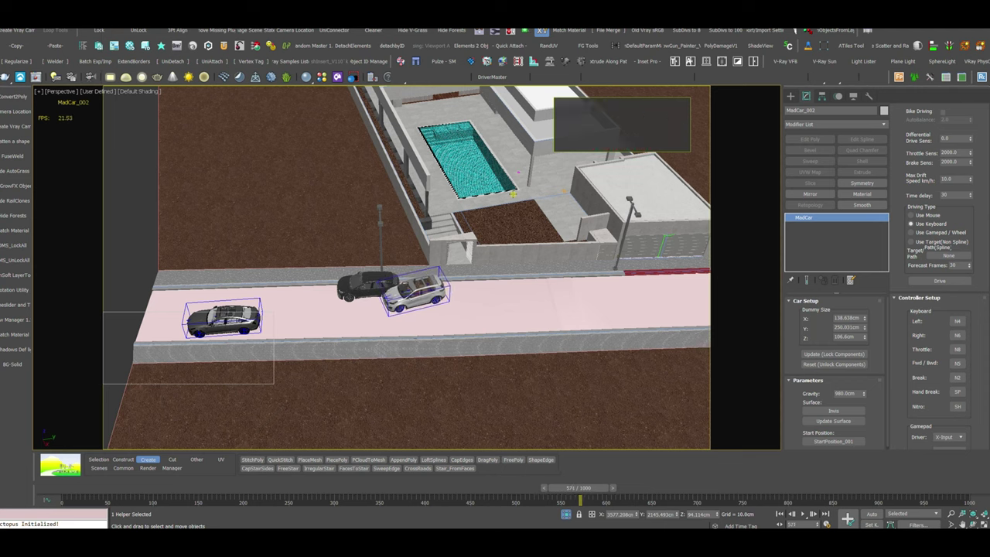
key("KP_8")
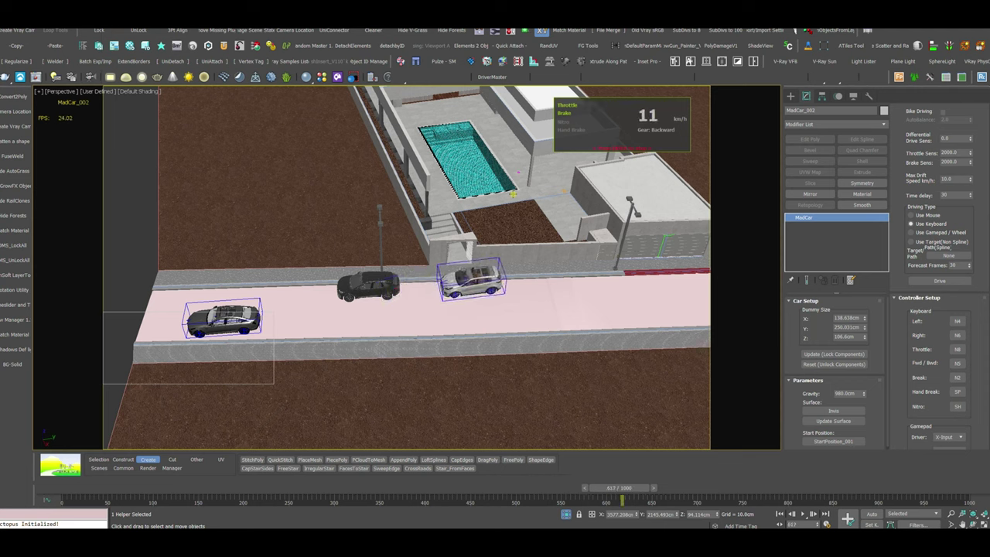
key("KP_2")
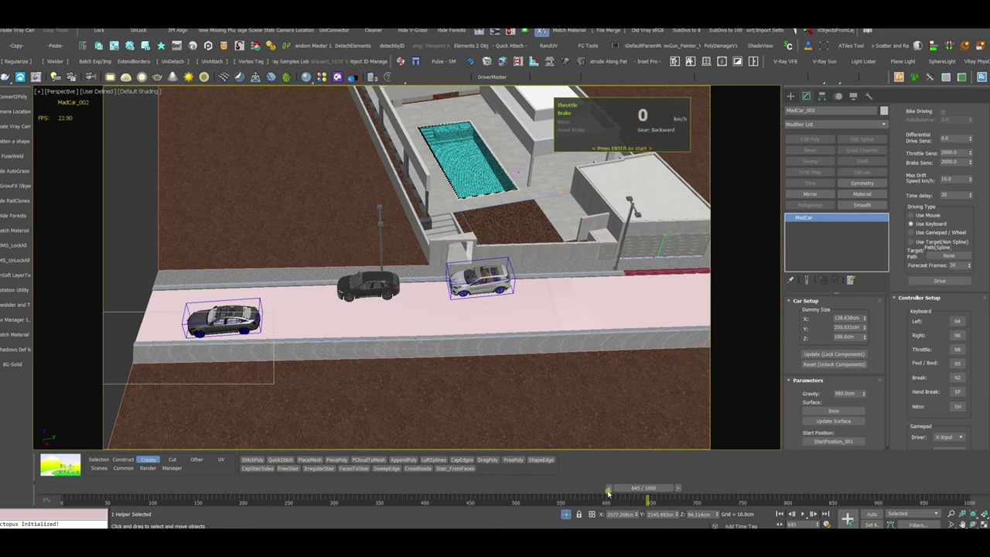
Scrub through the white car's reverse parking, inspect it up close, and rewind to frame 352
left_click_drag(631, 493, 616, 432)
scroll(488, 321, "up", 3)
middle_click_drag(488, 320, 348, 376, "alt")
scroll(441, 328, "down", 3)
left_click_drag(593, 488, 376, 491)
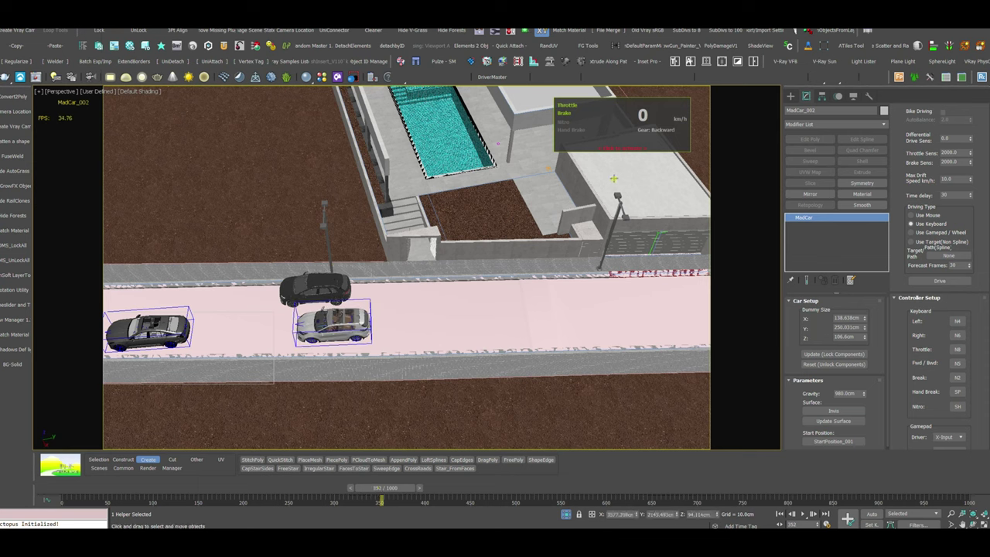
Drive the white car again from frame 352, braking past the parked black car, reversing in behind it at the curb, and stopping
key("Return")
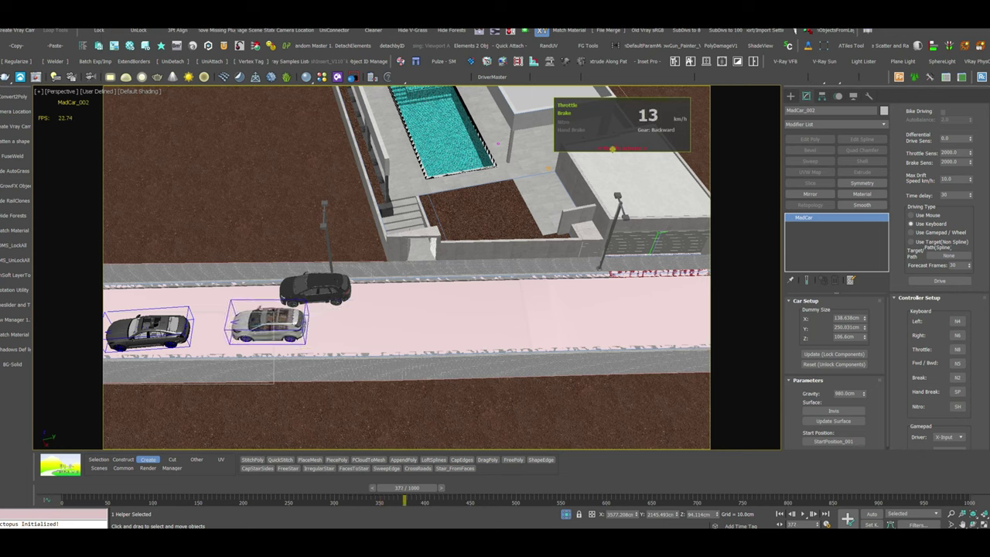
key("KP_2")
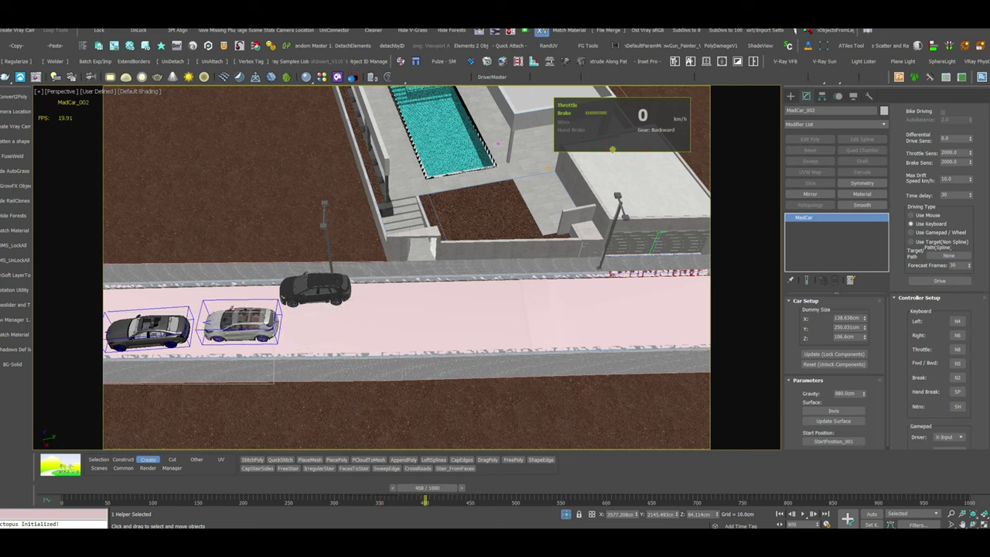
key("KP_8")
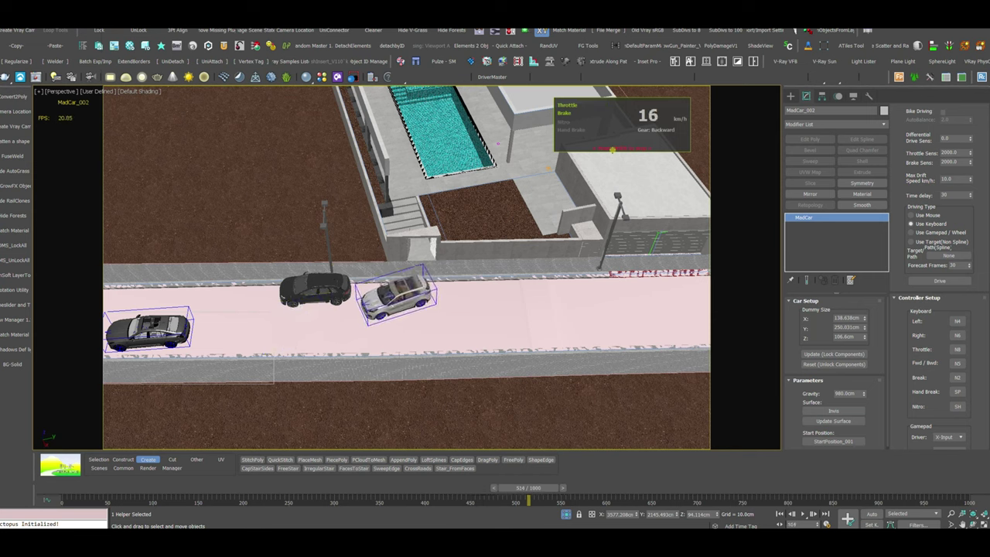
key("KP_2")
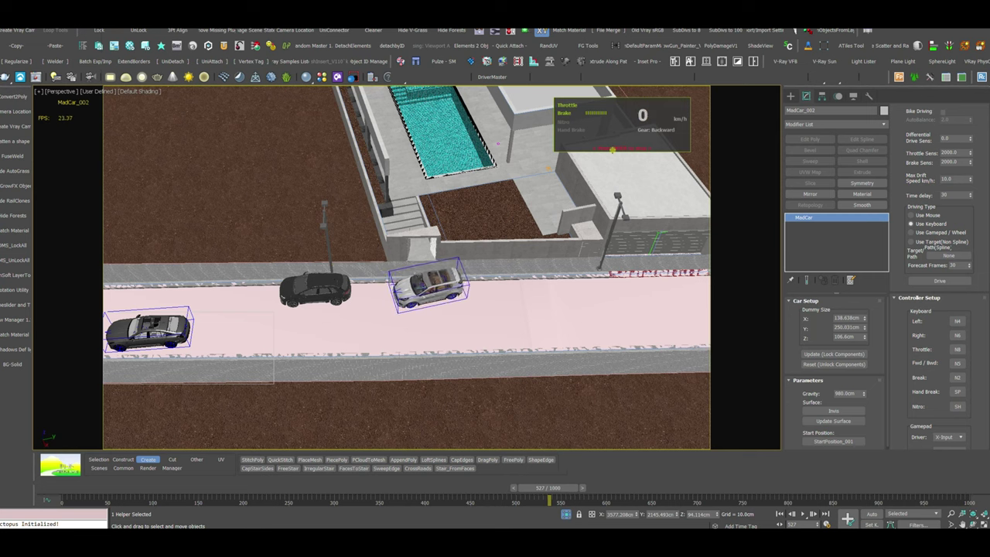
key("KP_8")
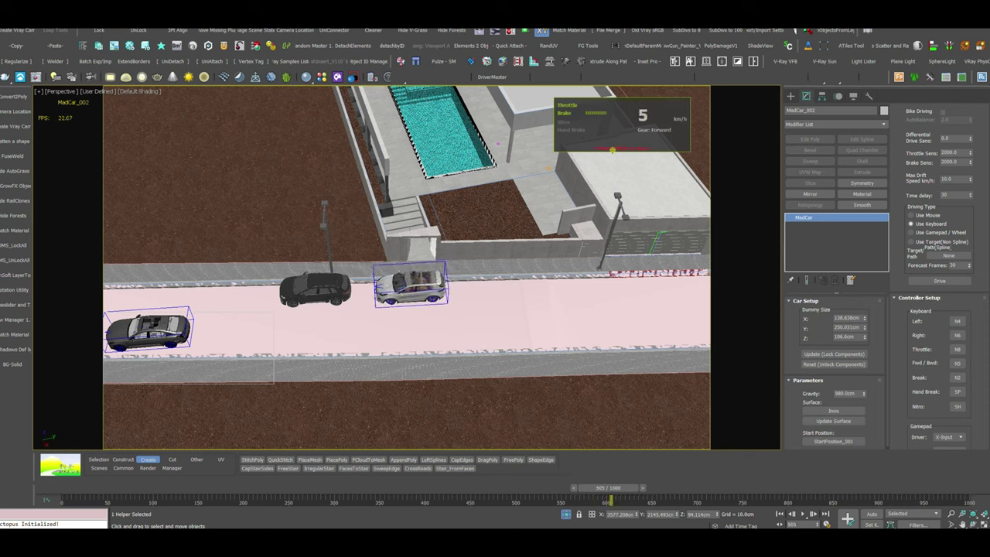
key("KP_2")
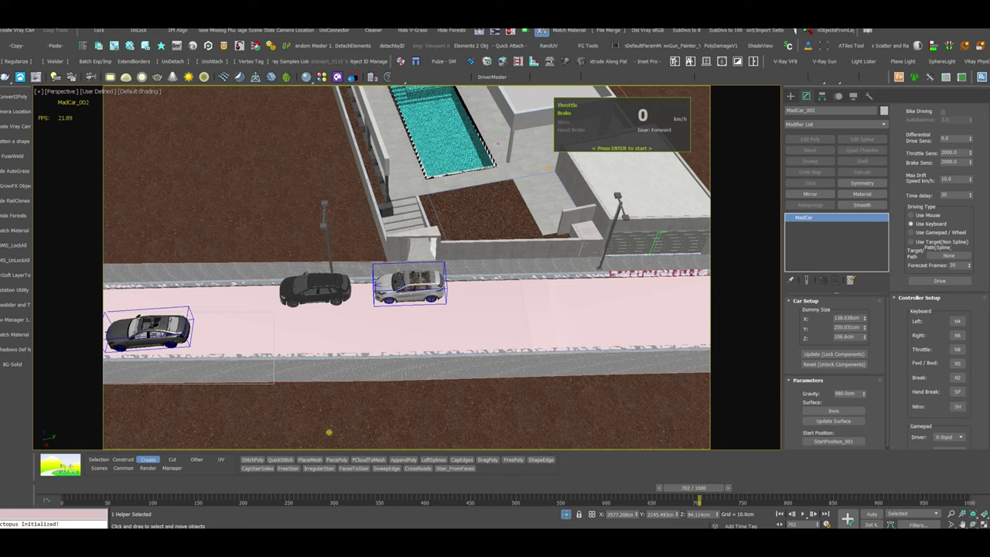
Rewind to frame 0 and play back both cars' animation with the whole street in view
left_click_drag(689, 489, 192, 501)
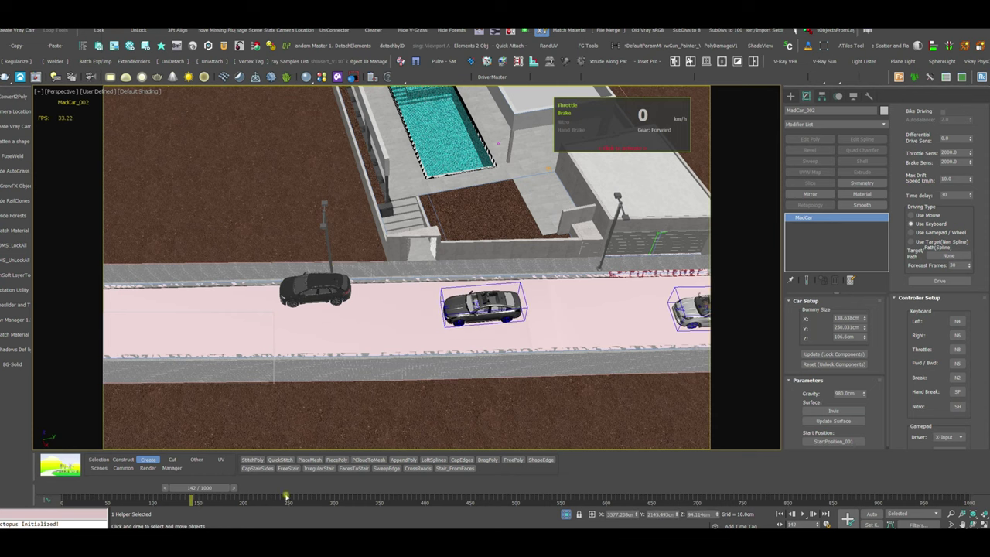
scroll(355, 377, "down", 5)
middle_click_drag(393, 378, 367, 371)
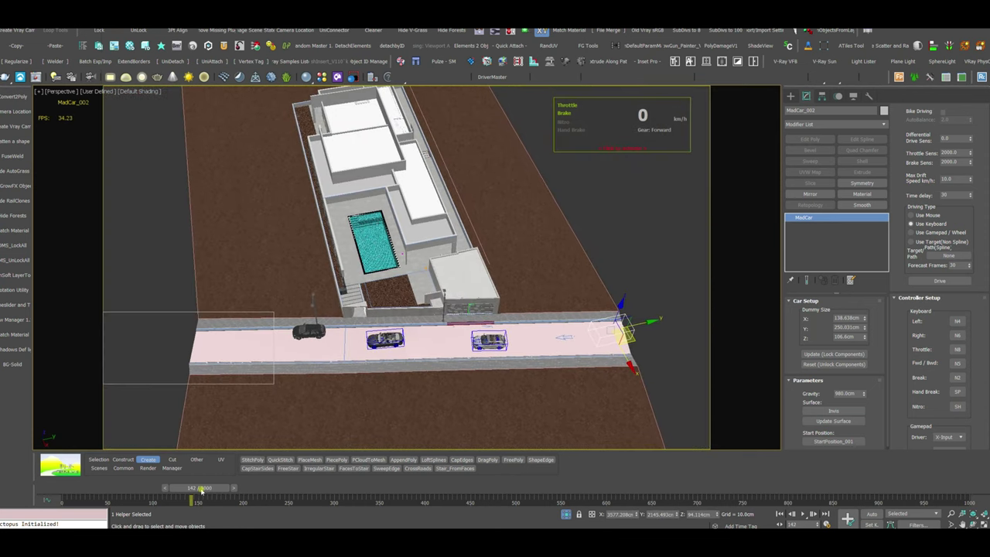
left_click_drag(201, 491, 64, 483)
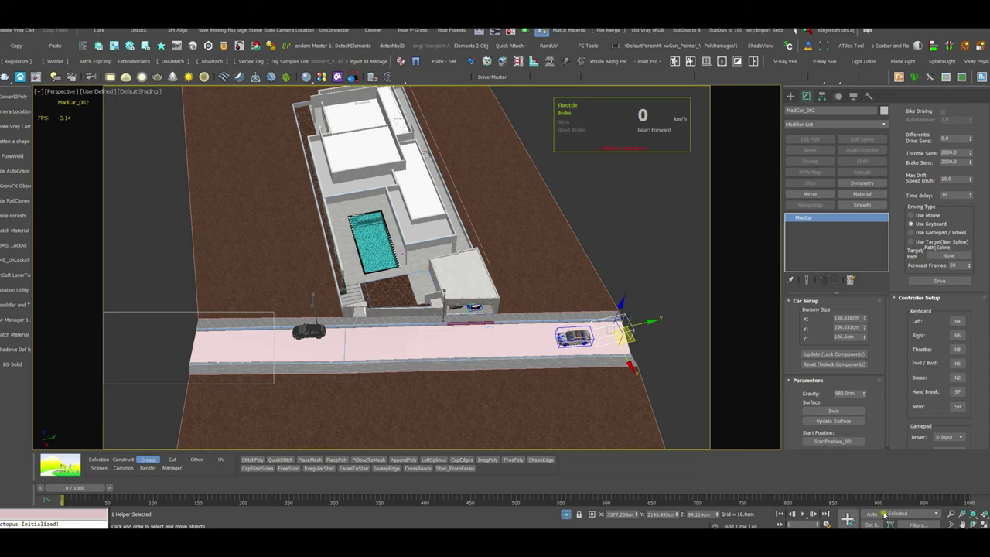
left_click(804, 514)
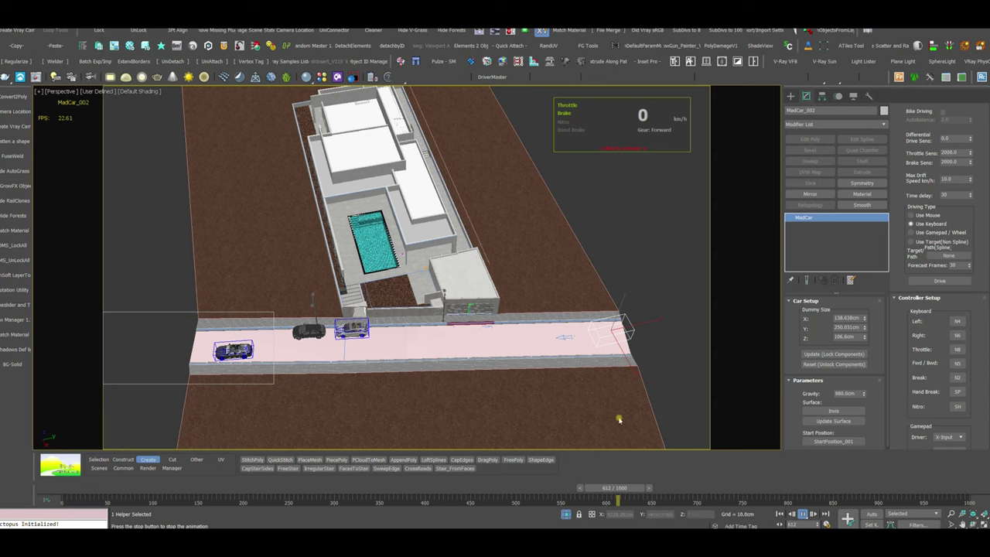
key("Escape")
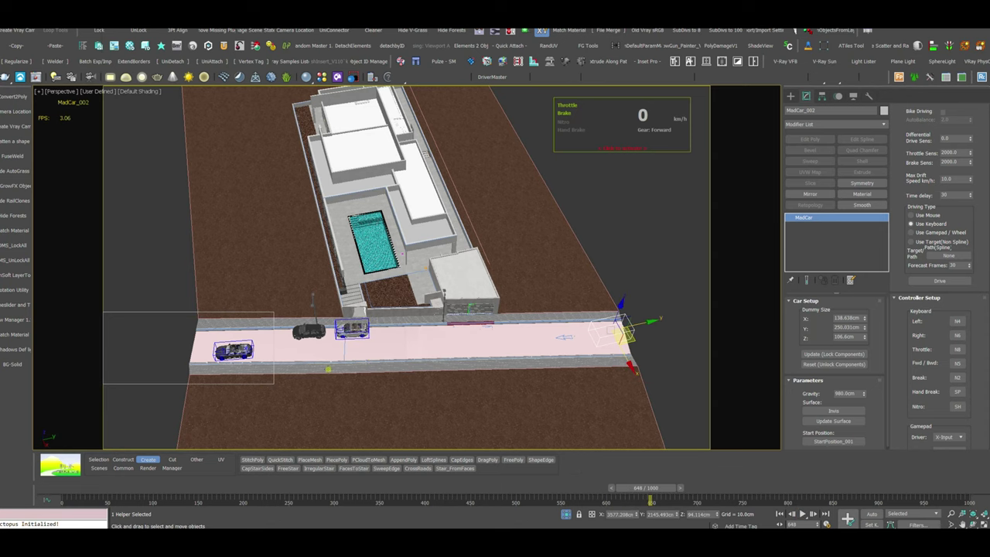
Show the street as a top wireframe and reset the white car to its start position with Update (Lock Components)
mouse_move(328, 369)
middle_mouse_down()
mouse_move(348, 342)
mouse_move(339, 358)
middle_mouse_up()
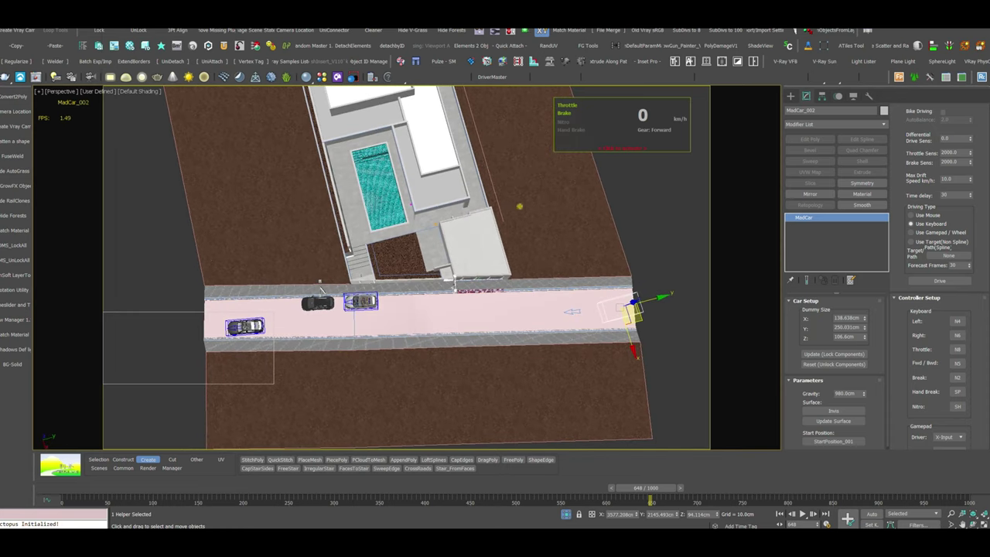
middle_click_drag(320, 282, 319, 303)
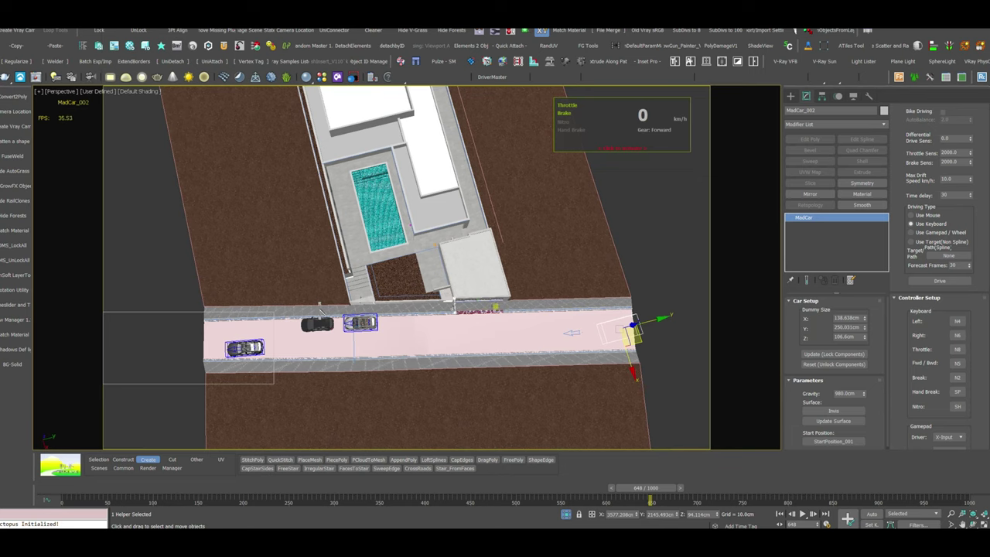
key("t")
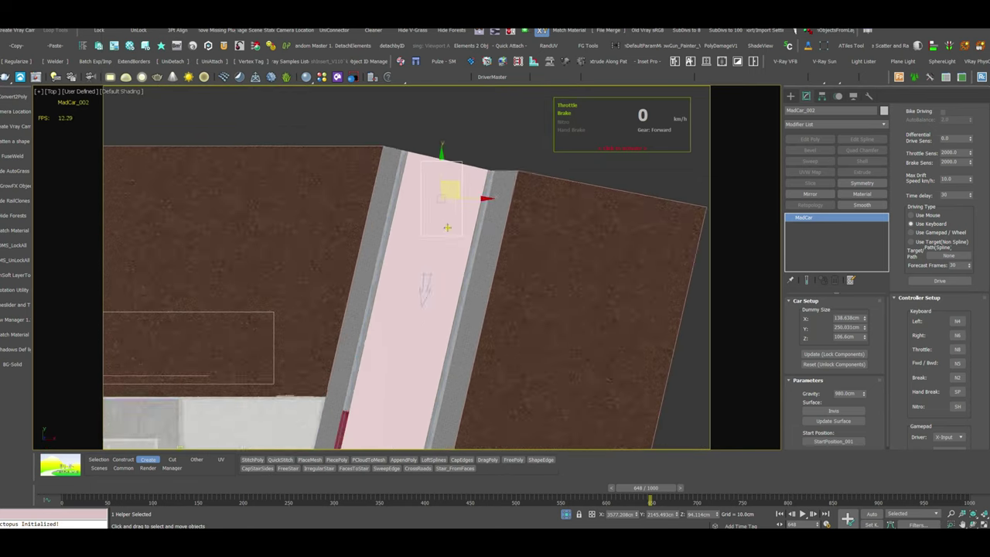
scroll(376, 252, "down", 2)
key("F3")
scroll(393, 298, "down", 4)
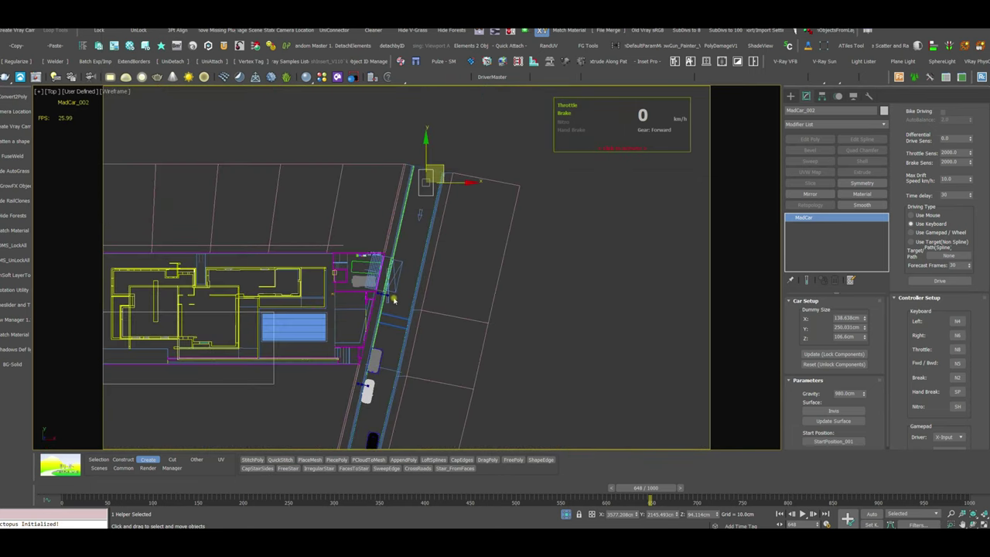
left_click(817, 355)
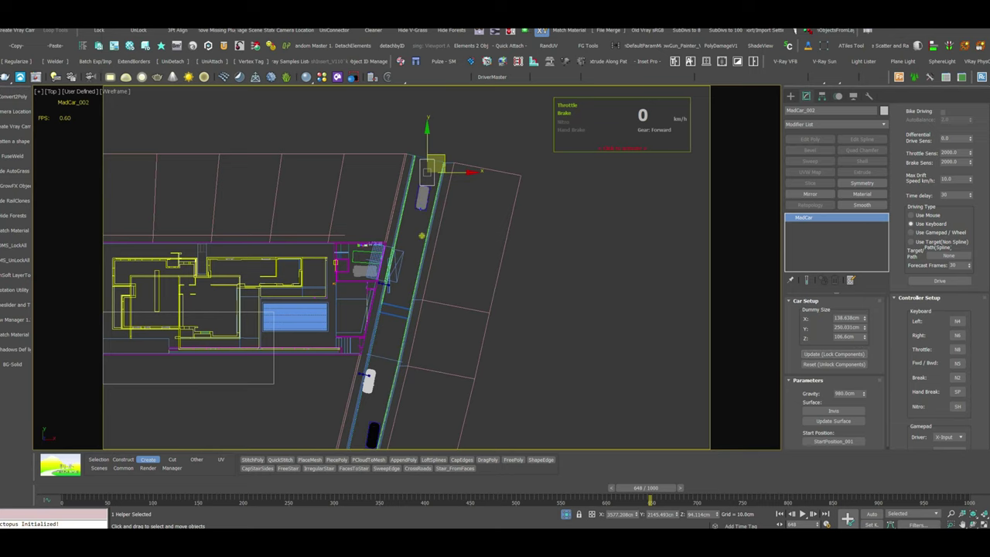
Draw a line from the white car's front down the road, around the parked car, and in toward the curb beyond it
middle_click_drag(422, 236, 433, 224)
left_click(795, 96)
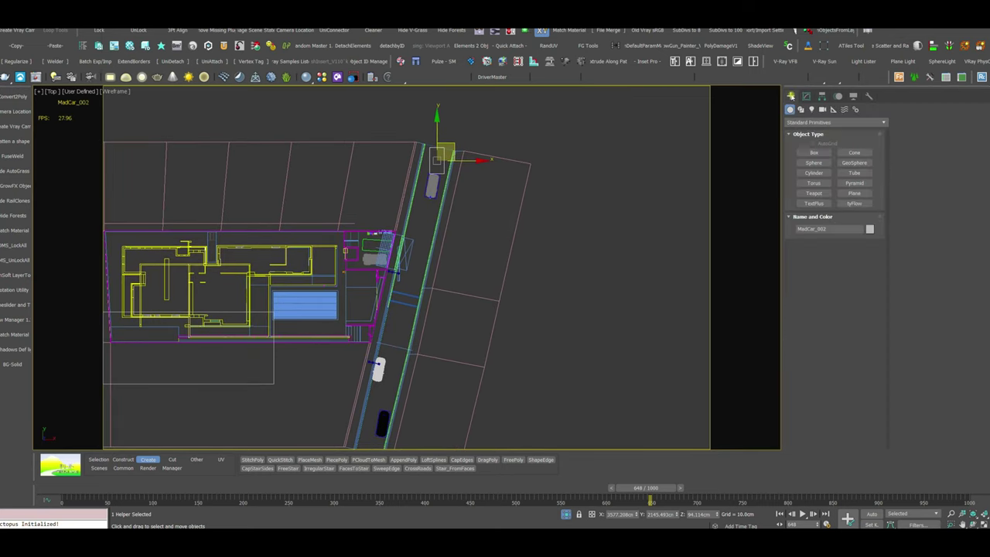
left_click(801, 110)
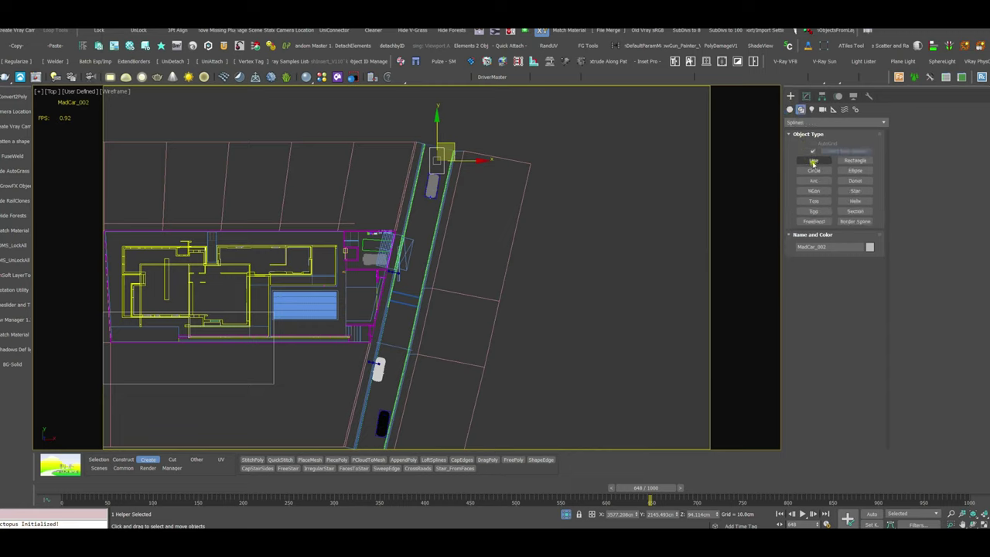
left_click(813, 161)
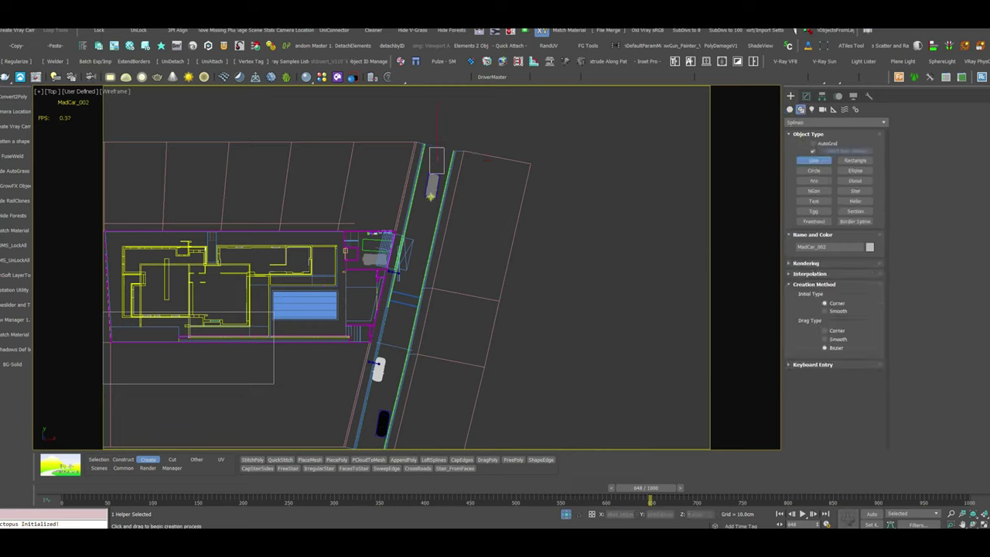
left_click(430, 197)
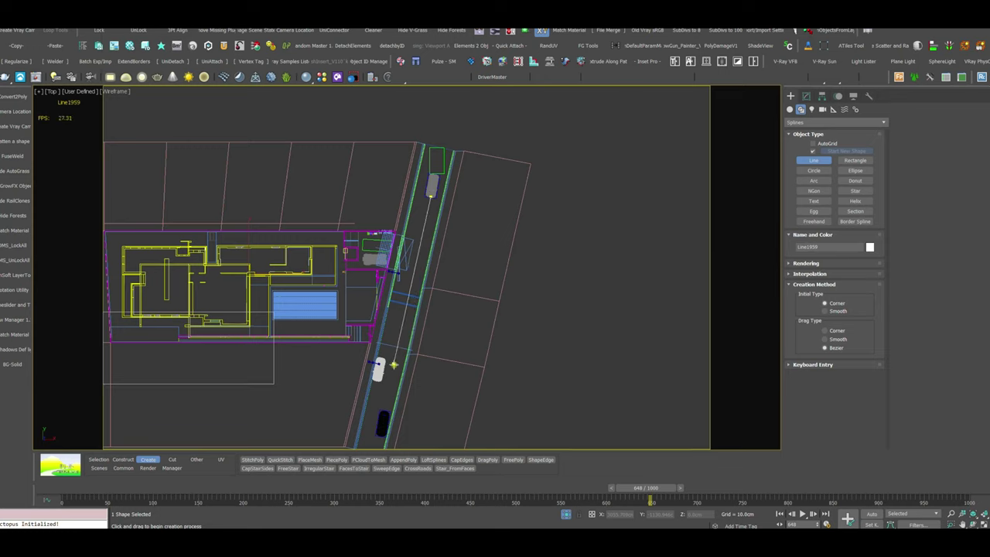
left_click(374, 409)
scroll(374, 409, "up", 2)
middle_click_drag(375, 409, 372, 284)
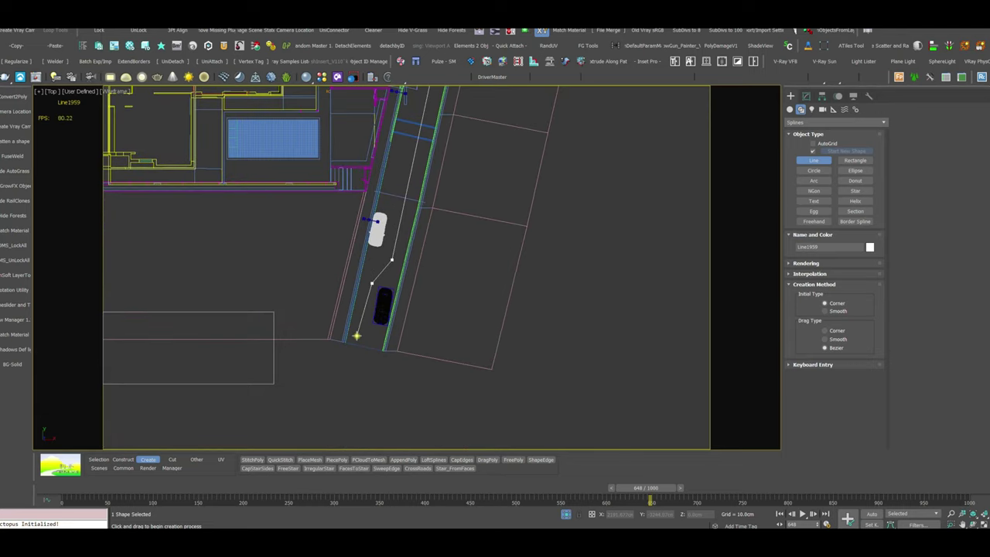
Fillet the line's two corner vertices where it swings toward the curb past the parked car
left_click(806, 96)
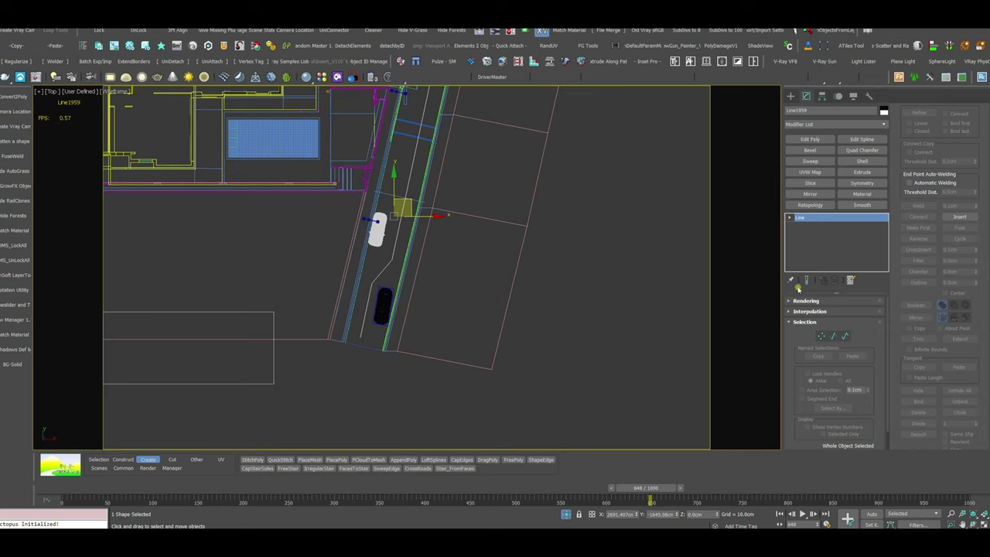
left_click(818, 337)
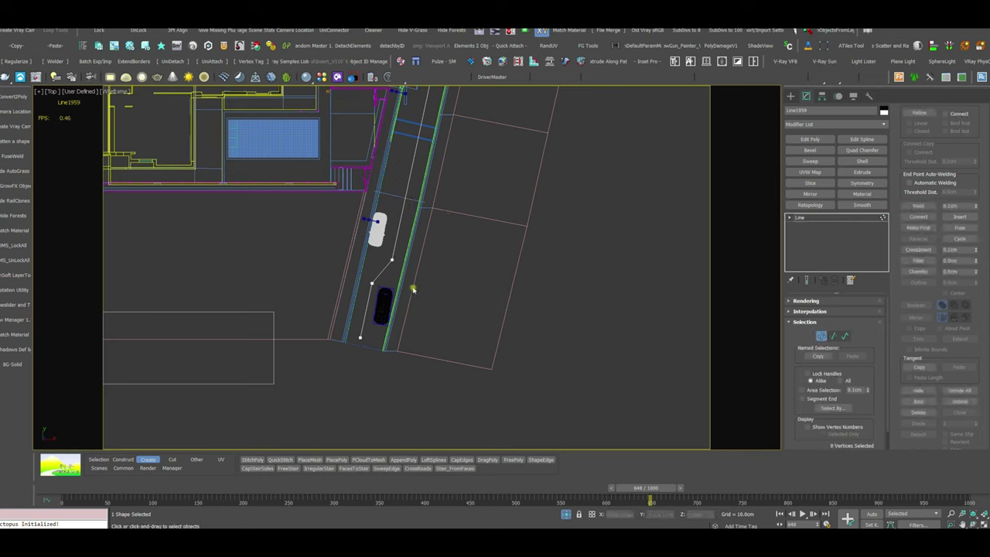
left_click(392, 259)
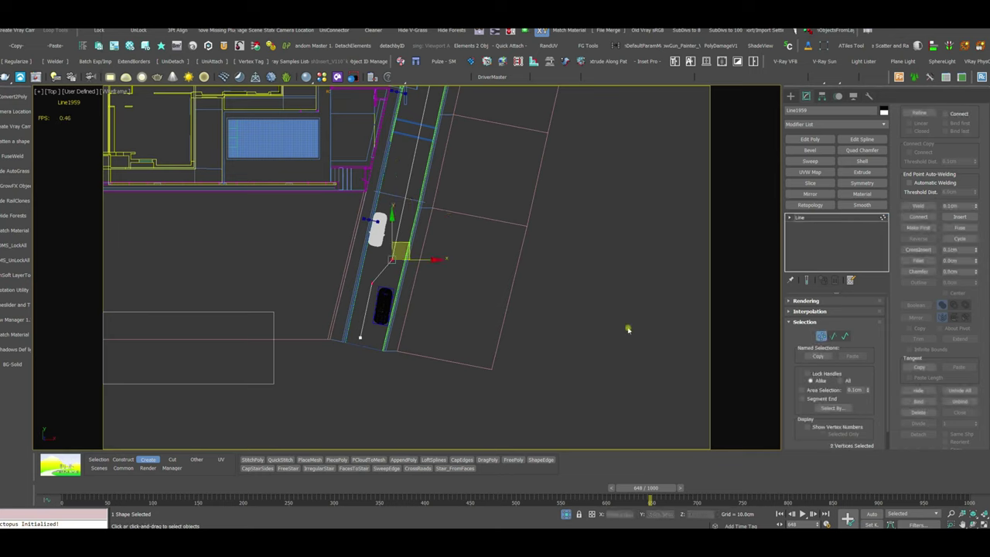
left_click(909, 260)
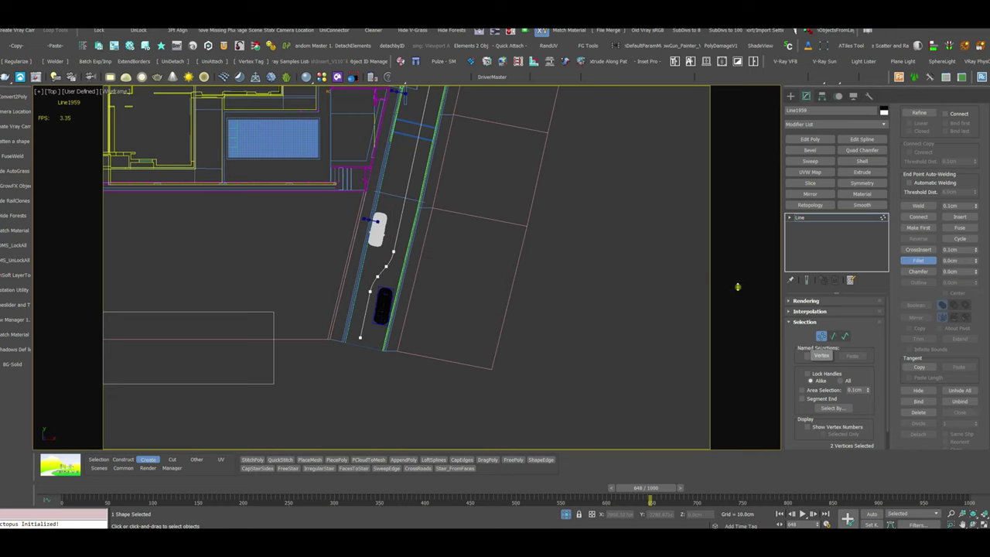
middle_click_drag(475, 261, 493, 385)
left_click(915, 263)
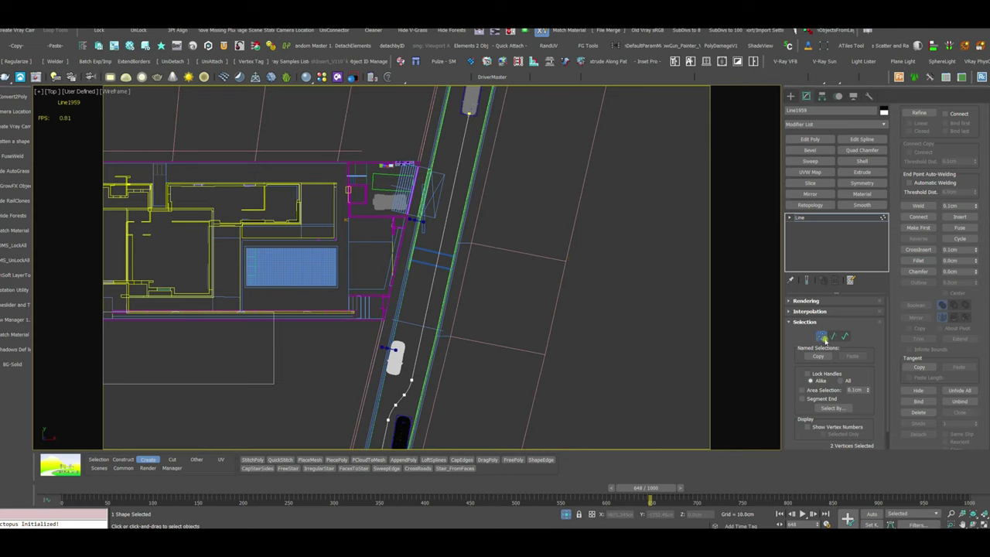
Refine the line's long straight segment with four extra vertices and convert them to Smooth
left_click(831, 338)
left_click(462, 243)
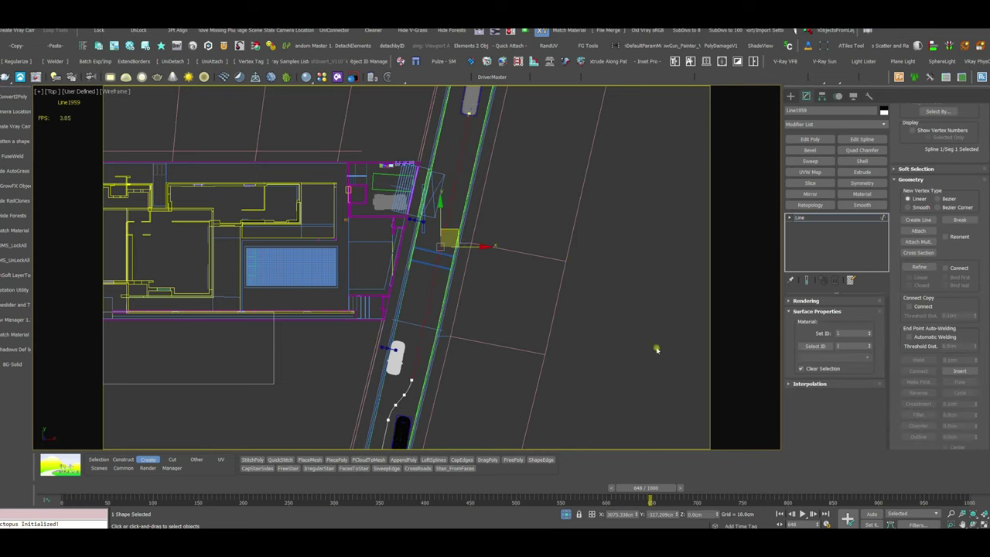
left_click_drag(906, 137, 880, 355)
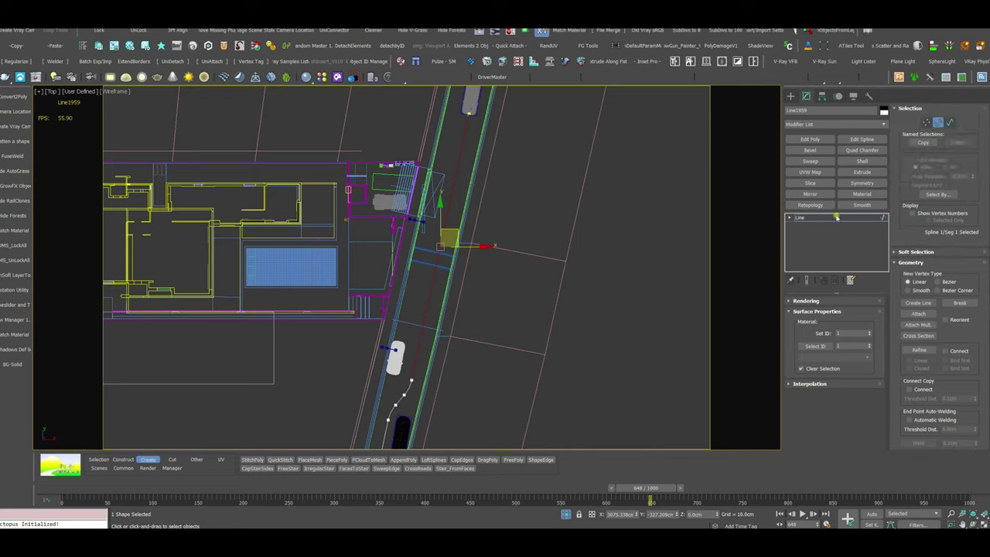
left_click(920, 123)
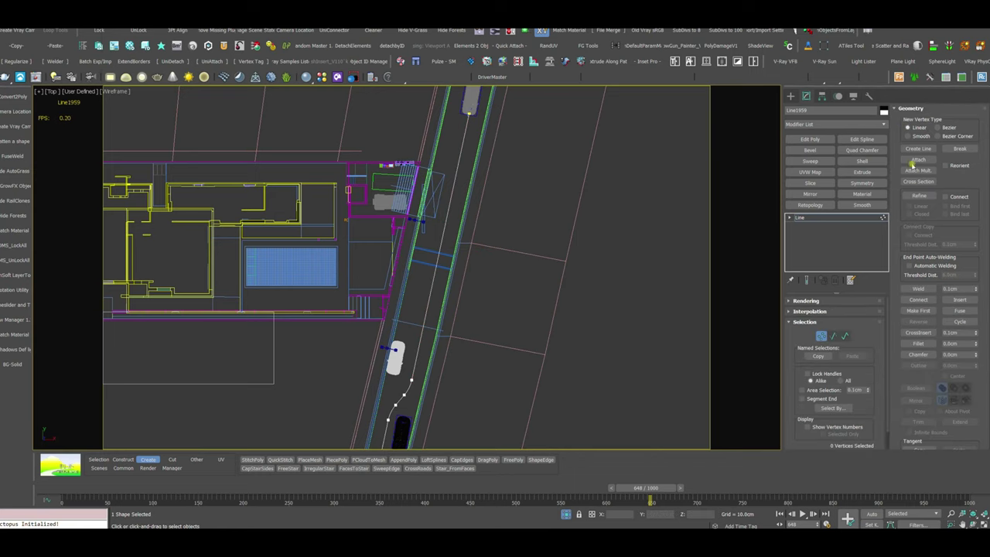
left_click(910, 196)
left_click_drag(365, 344, 366, 344)
right_click(428, 285)
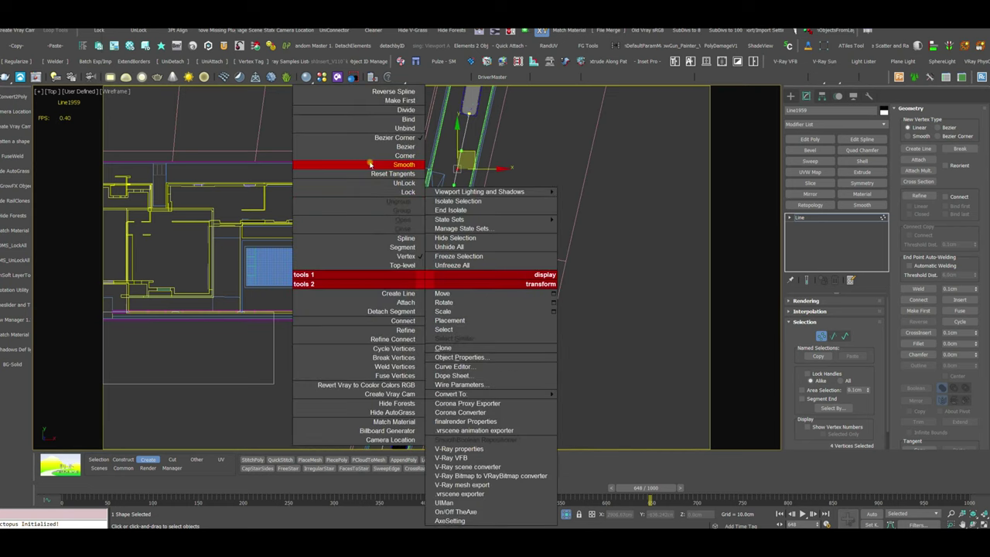
left_click(398, 164)
left_click(578, 275)
Move the added vertices sideways to weave the path across the road, and delete the one nearest the parked car
left_click_drag(421, 198, 427, 217)
left_click(430, 298)
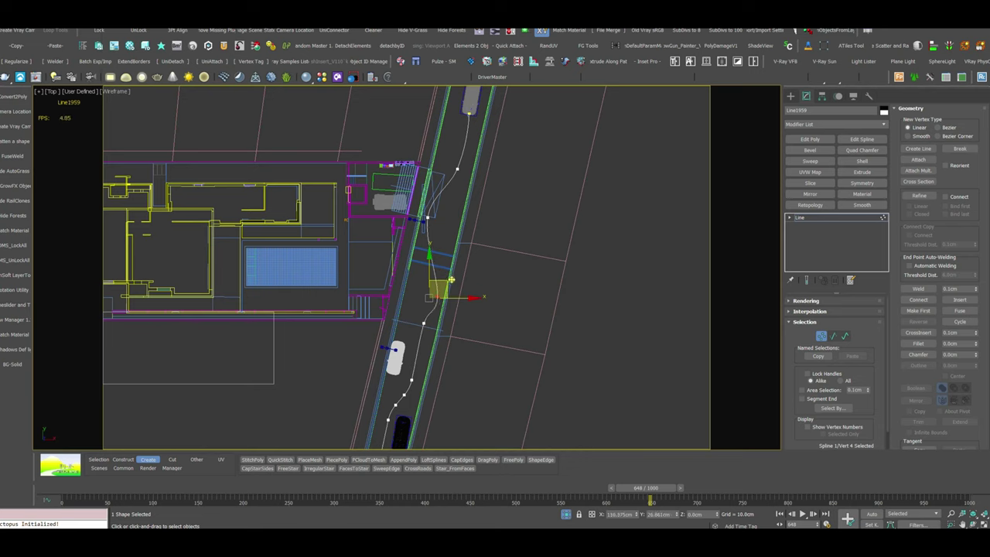
left_click_drag(451, 280, 466, 278)
left_click(425, 325)
key("Delete")
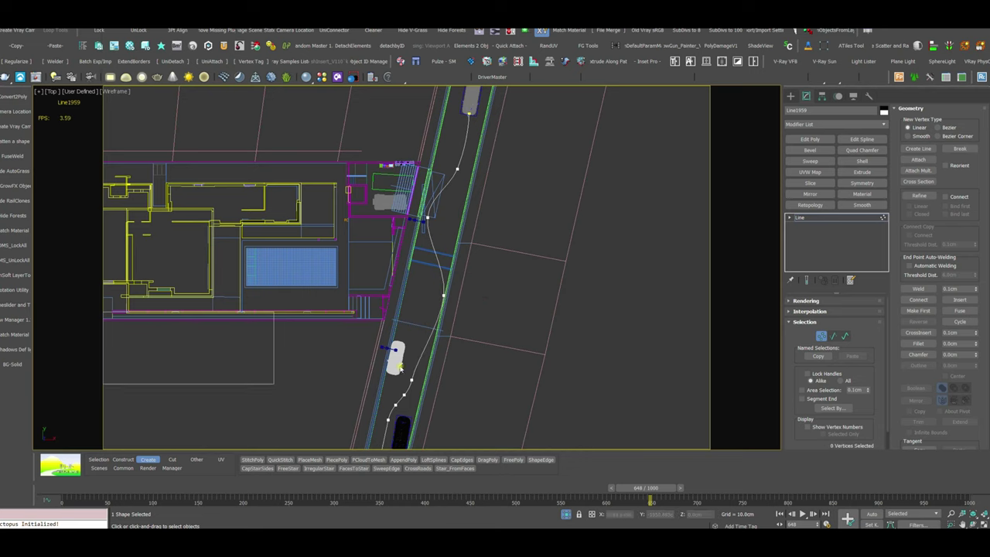
scroll(471, 276, "up", 3)
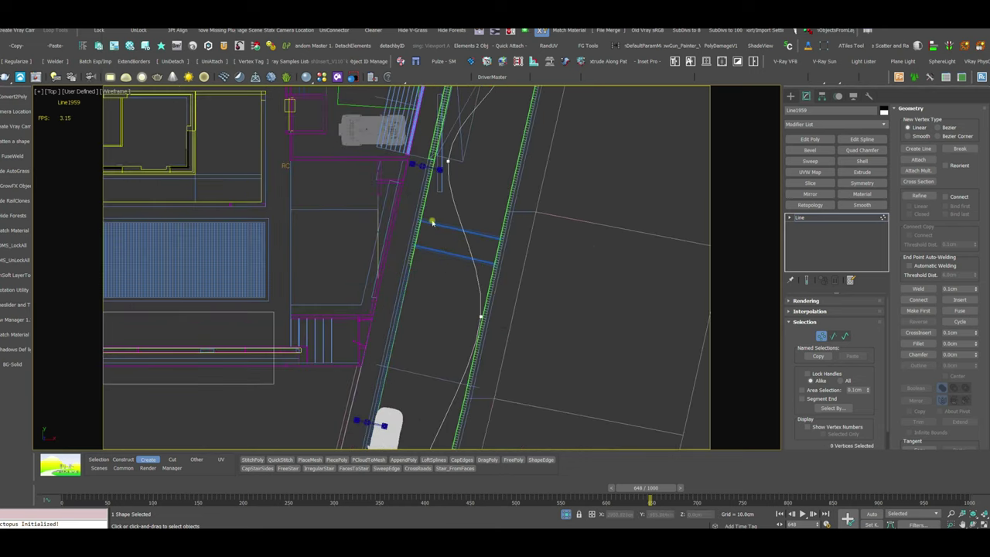
Finish vertex editing and inspect the curved path ahead of the white car in a shaded perspective view
left_click(822, 338)
scroll(596, 267, "down", 3)
middle_click_drag(501, 288, 462, 230)
key("p")
scroll(411, 276, "down", 3)
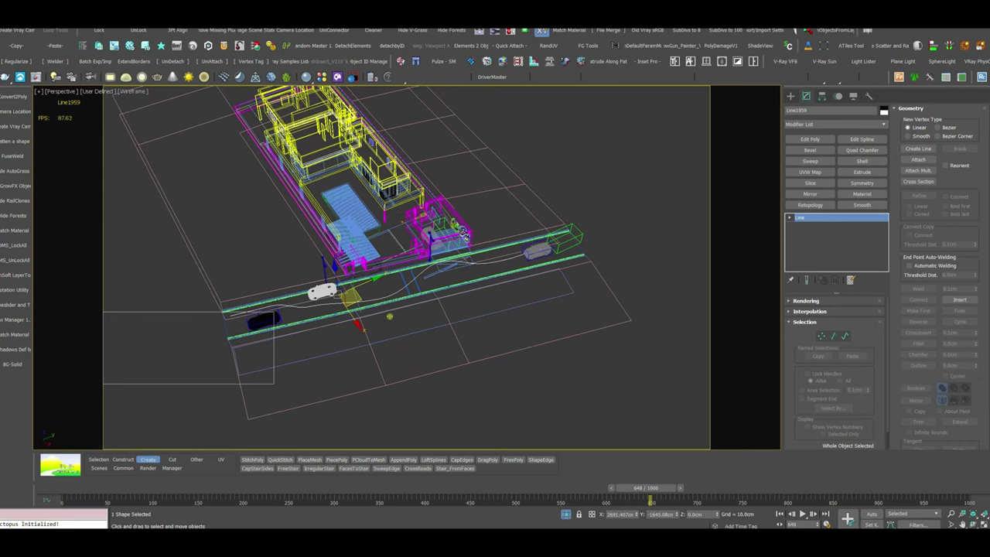
scroll(463, 230, "up", 5)
key("F3")
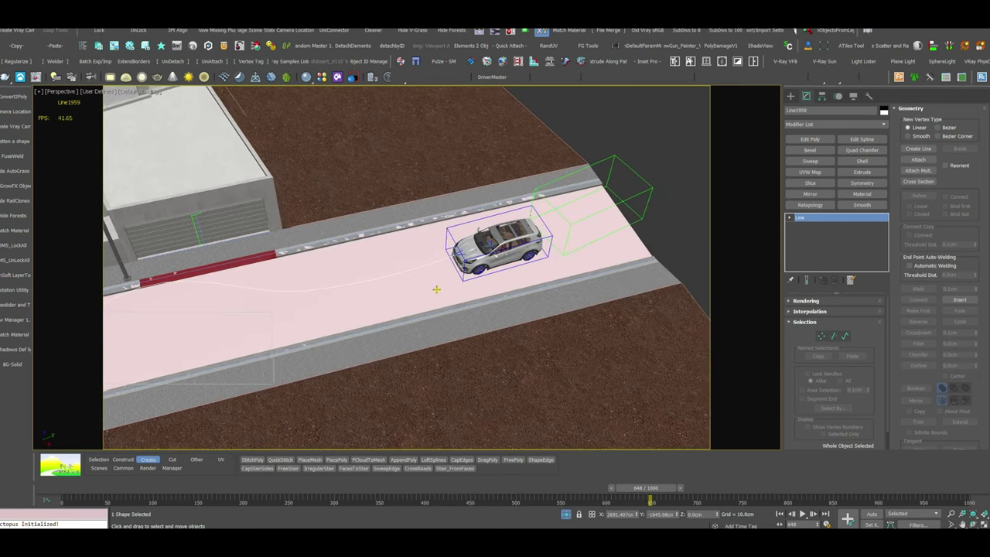
Set the white car's MadCar driving type to Use Target/Path and assign the curved street line as its path
middle_click_drag(436, 290, 472, 271, "alt")
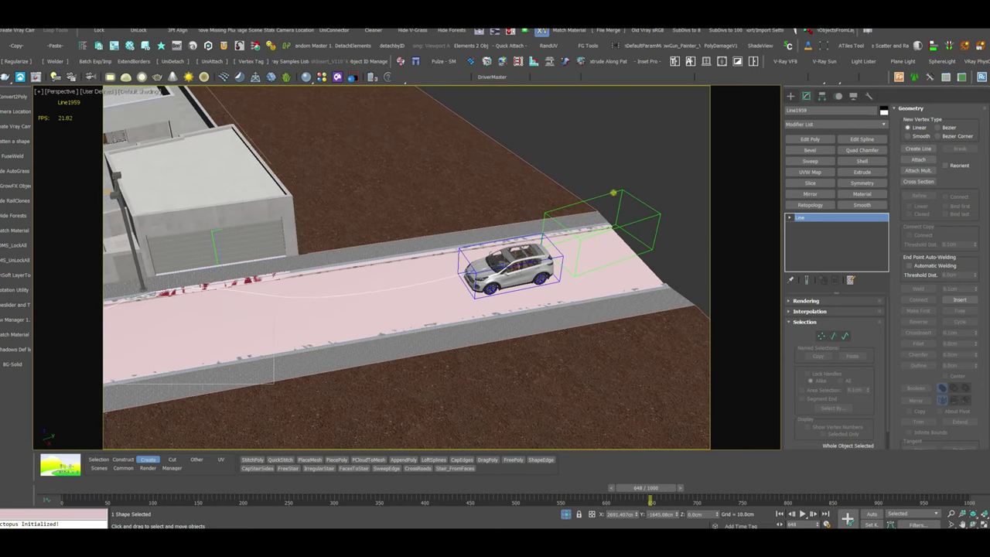
left_click(613, 193)
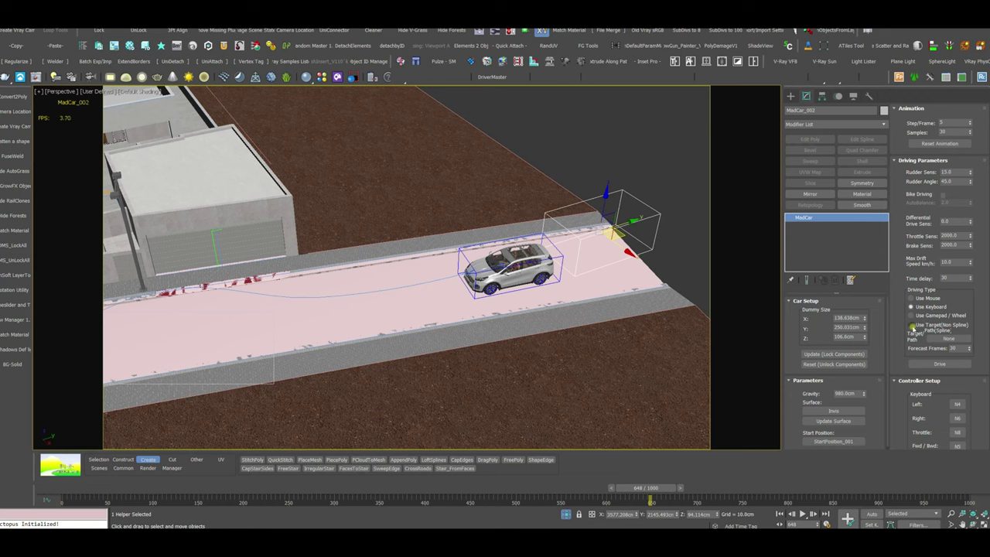
left_click(911, 325)
left_click(939, 338)
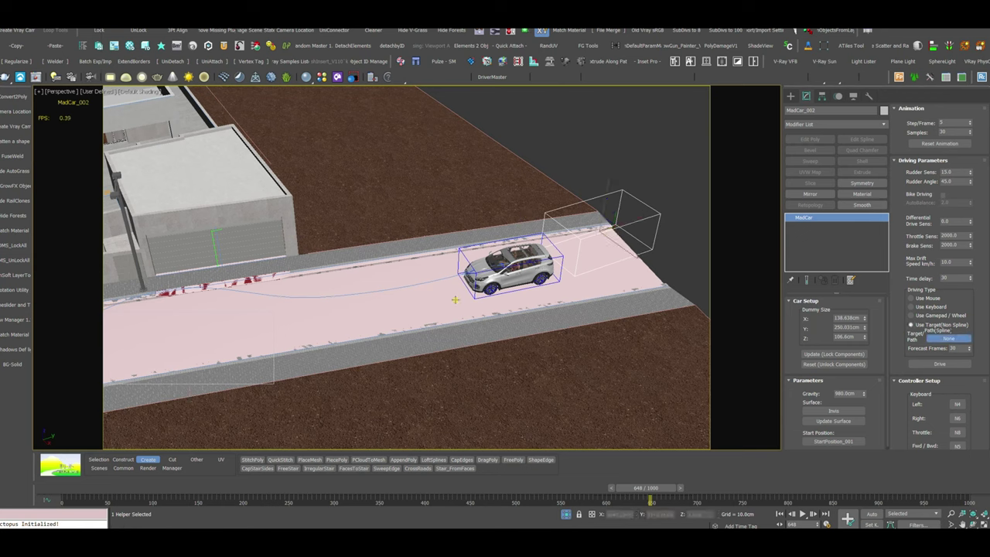
key("F3")
left_click(363, 293)
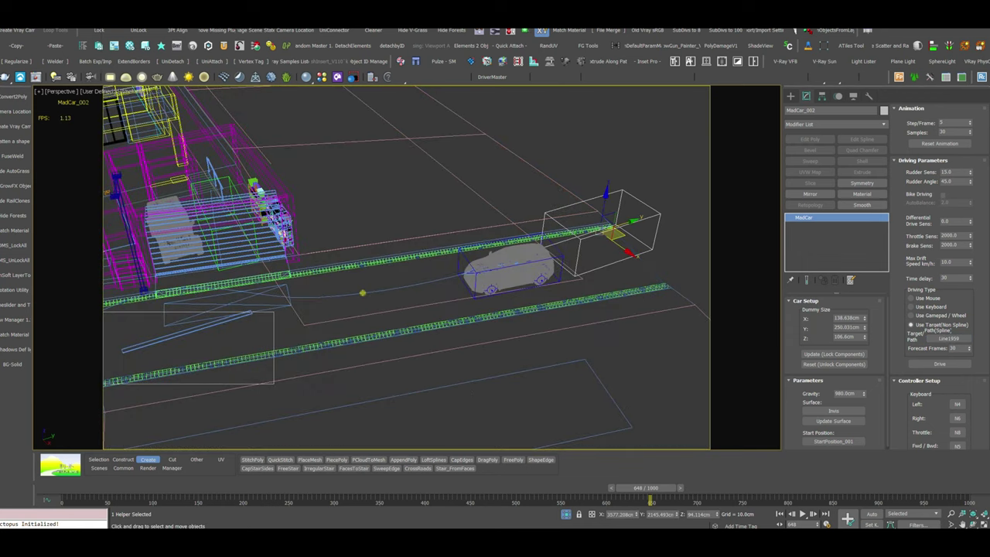
key("F3")
Reset the white car's MadCar components and update its driving surface
scroll(465, 303, "down", 5)
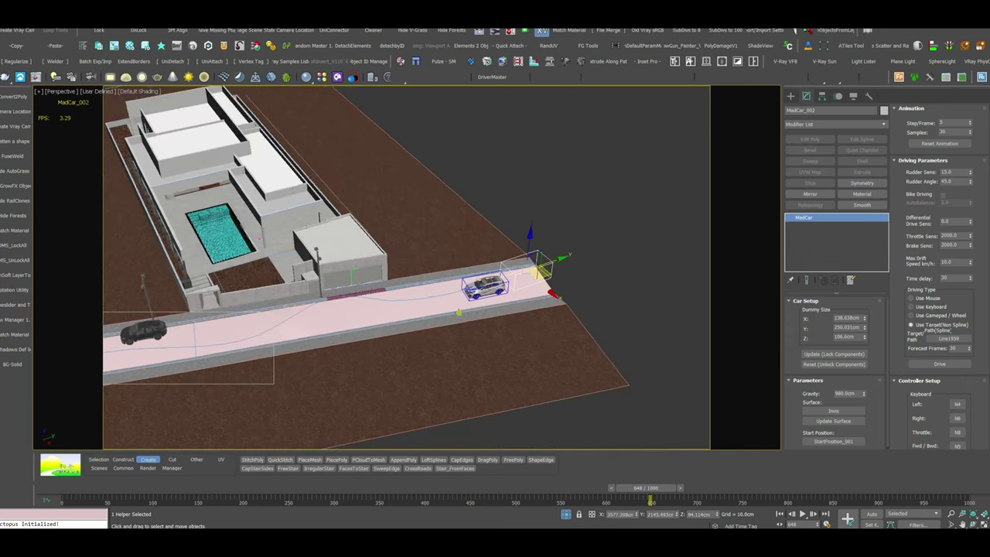
middle_click_drag(464, 304, 382, 380, "alt")
middle_click_drag(383, 380, 342, 378)
scroll(342, 378, "up", 5)
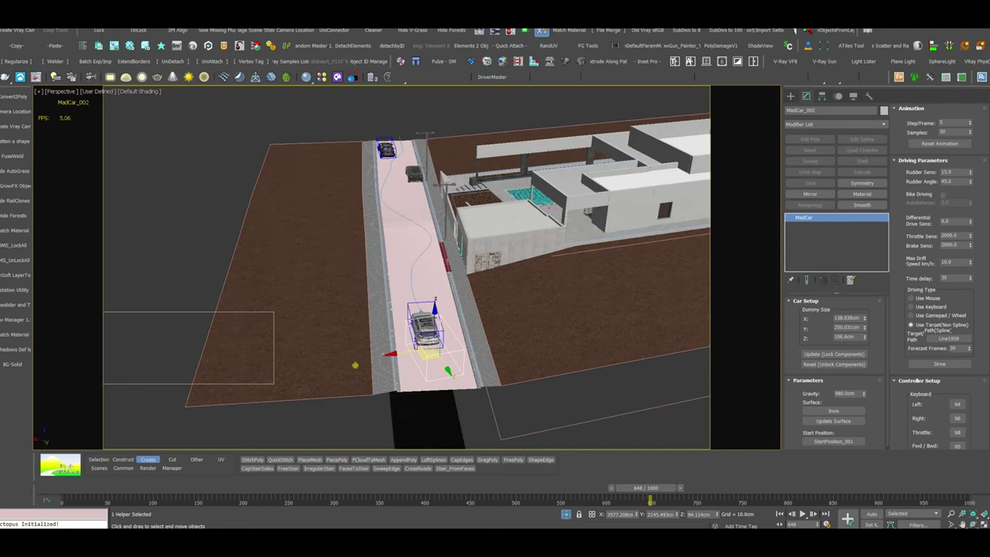
middle_click_drag(347, 386, 367, 375, "alt")
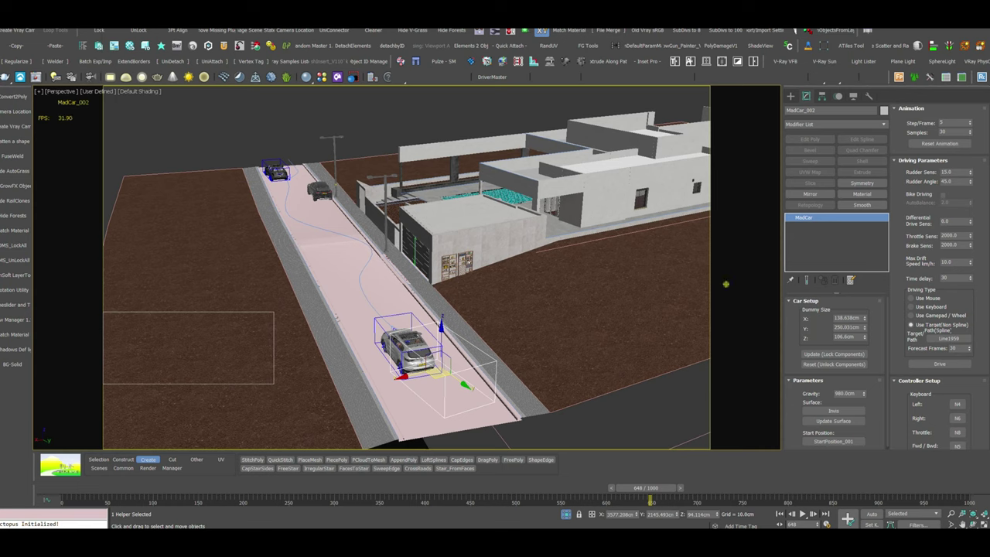
left_click(929, 363)
left_click(818, 364)
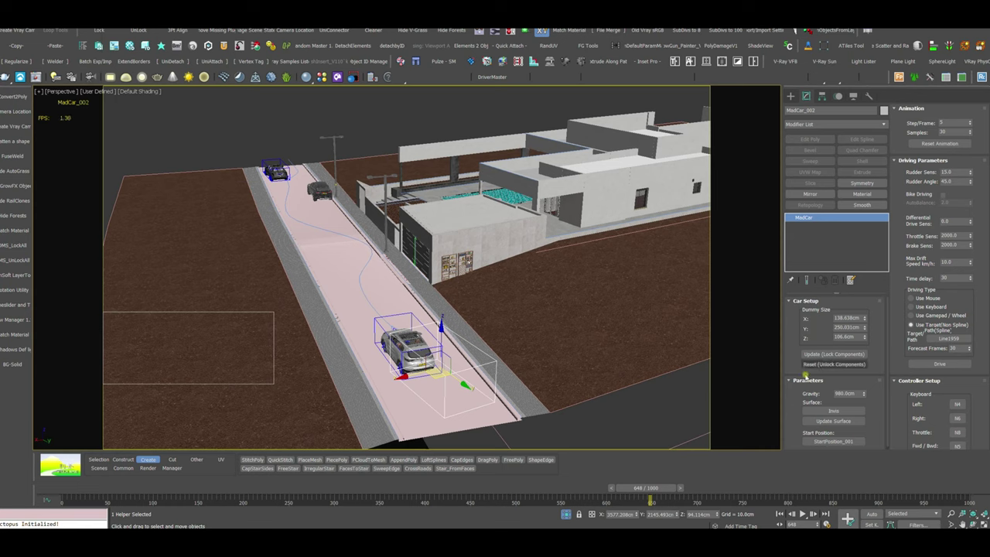
left_click(820, 420)
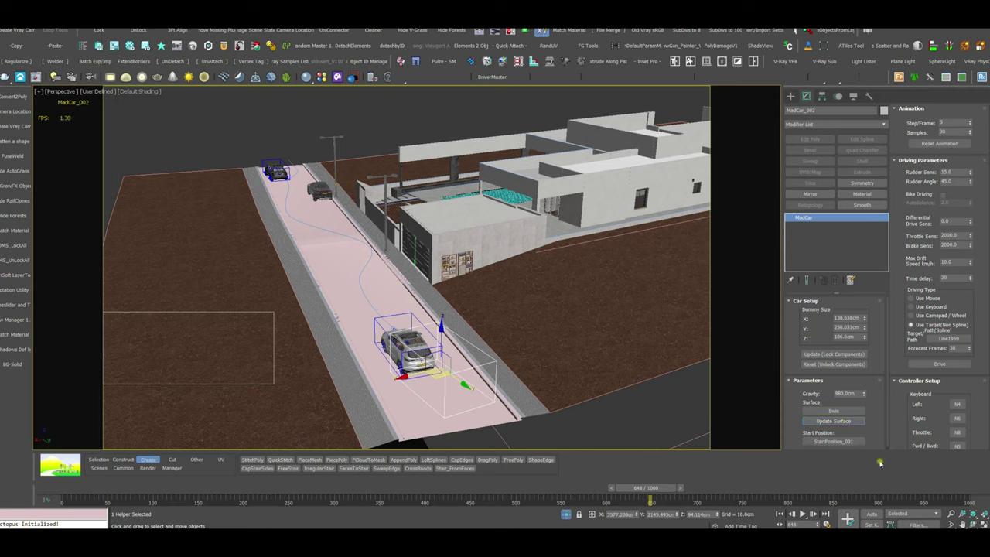
Record the white car driving along the spline path from frame 648 to frame 1000
left_click(938, 363)
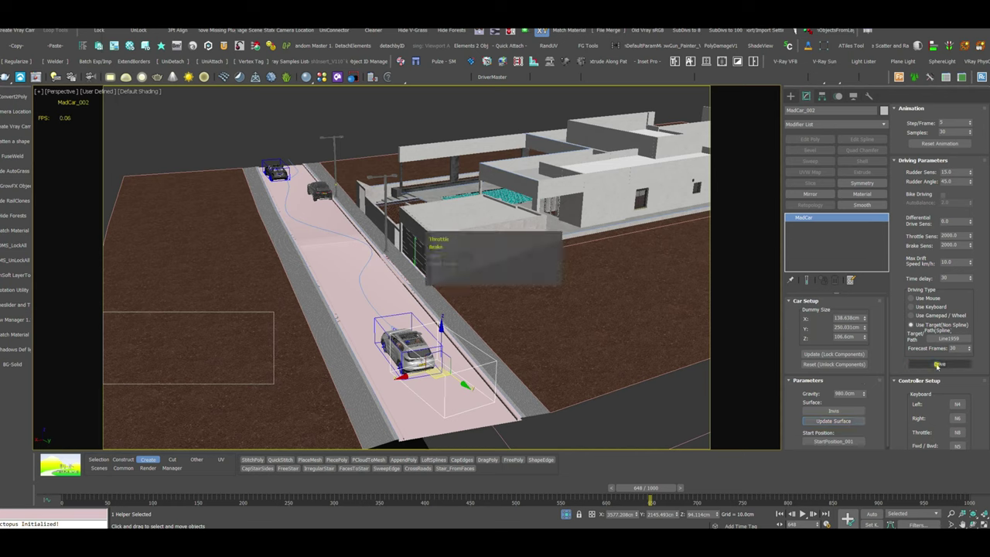
left_click(933, 365)
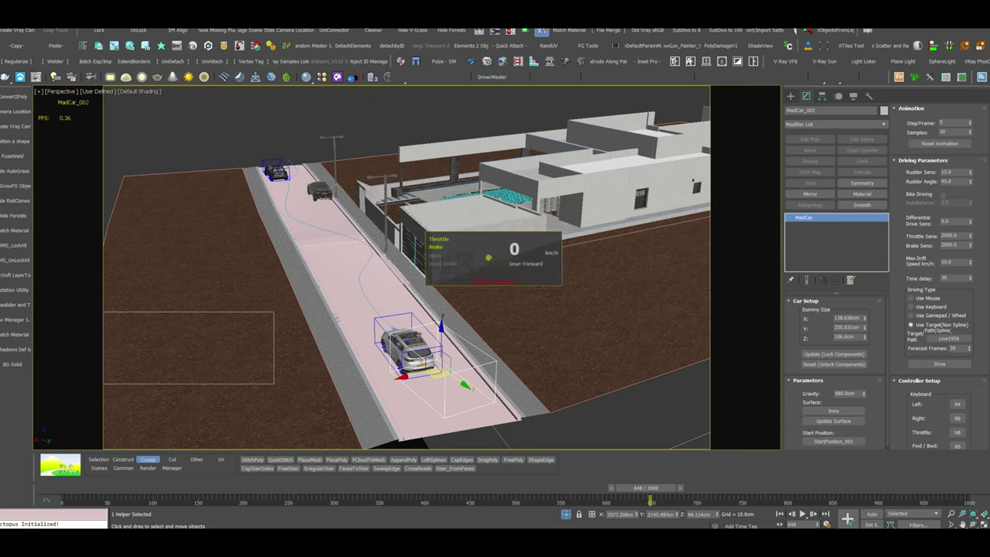
left_click_drag(488, 257, 499, 120)
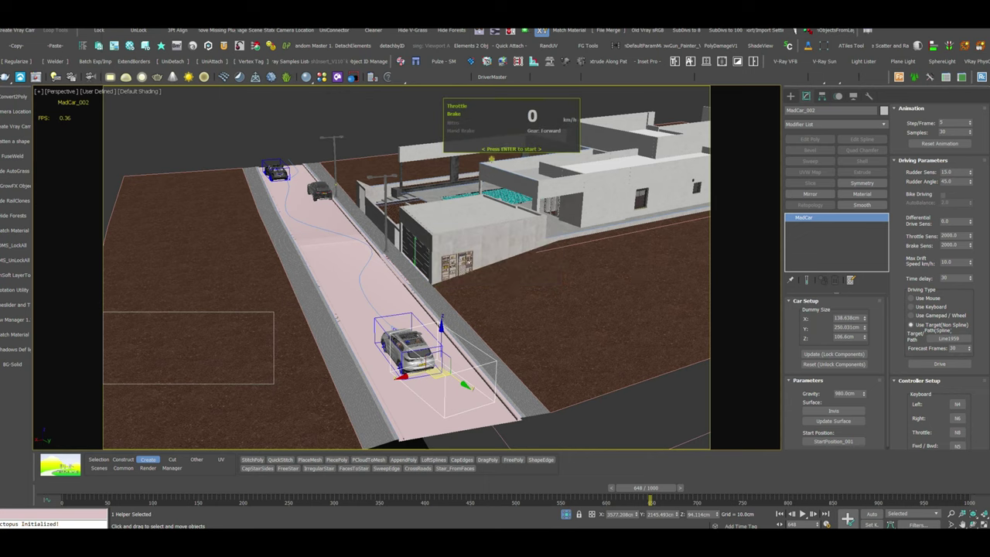
key("Return")
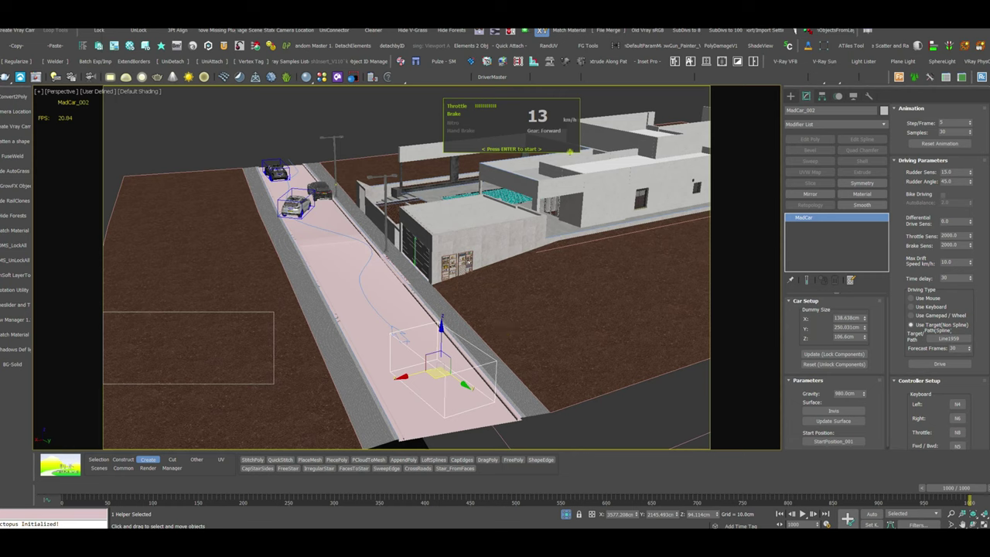
key("Return")
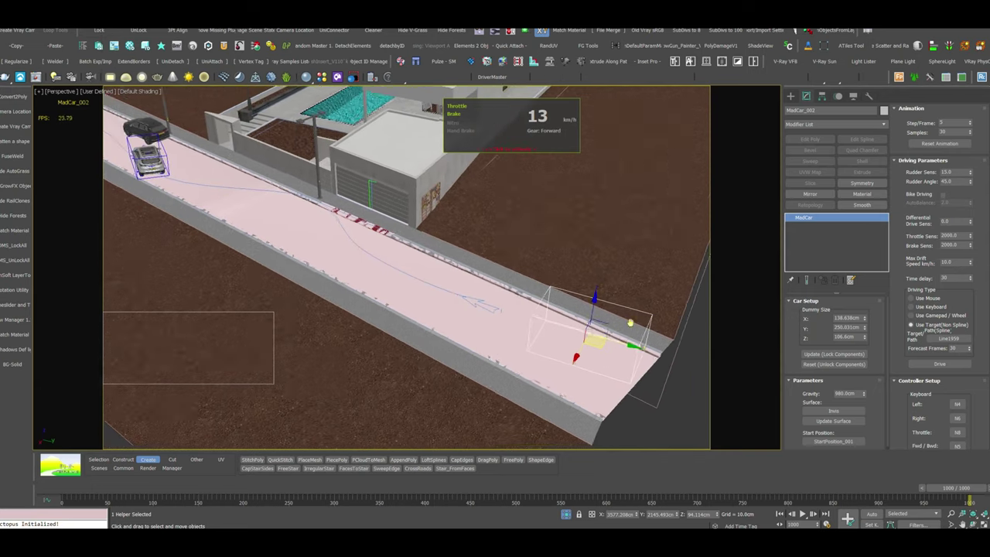
Rewind the timeline and play back the white car's path-driven motion, examining it from the side of the street
left_click_drag(937, 490, 31, 462)
middle_click_drag(302, 381, 387, 386, "alt")
left_click(802, 514)
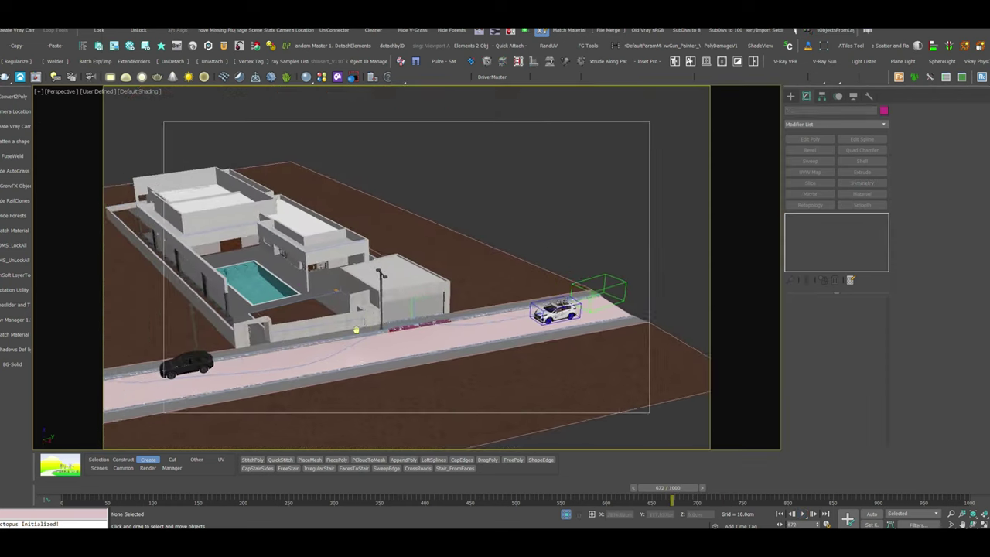
middle_click_drag(456, 331, 432, 324, "alt")
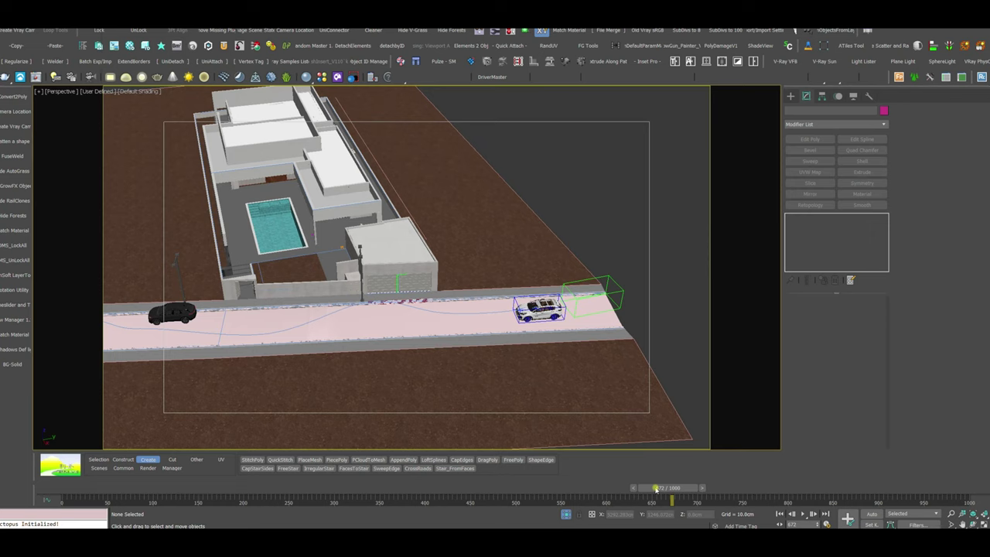
Return to frame 0 and update the white car's MadCar helper to lock its components
left_click_drag(663, 489, 48, 488)
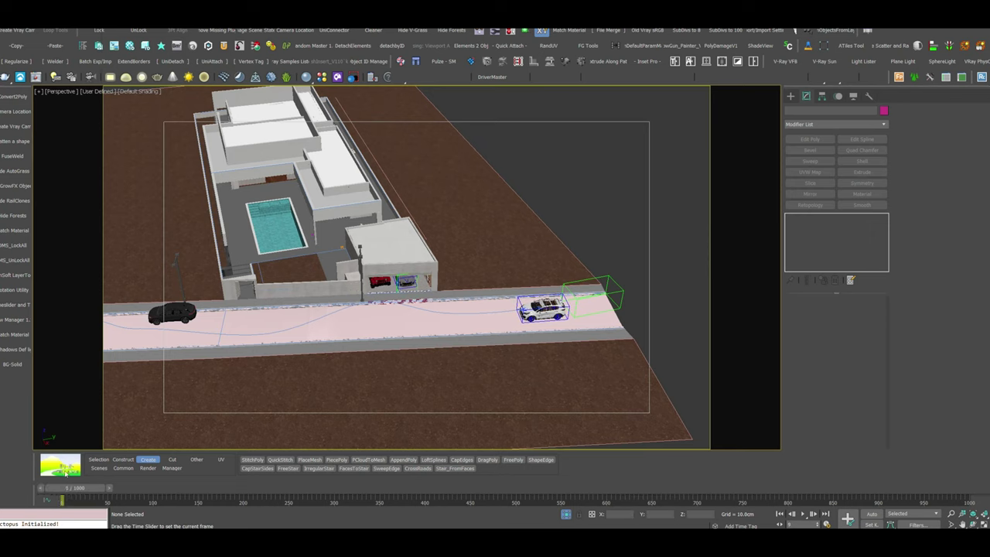
left_click(619, 291)
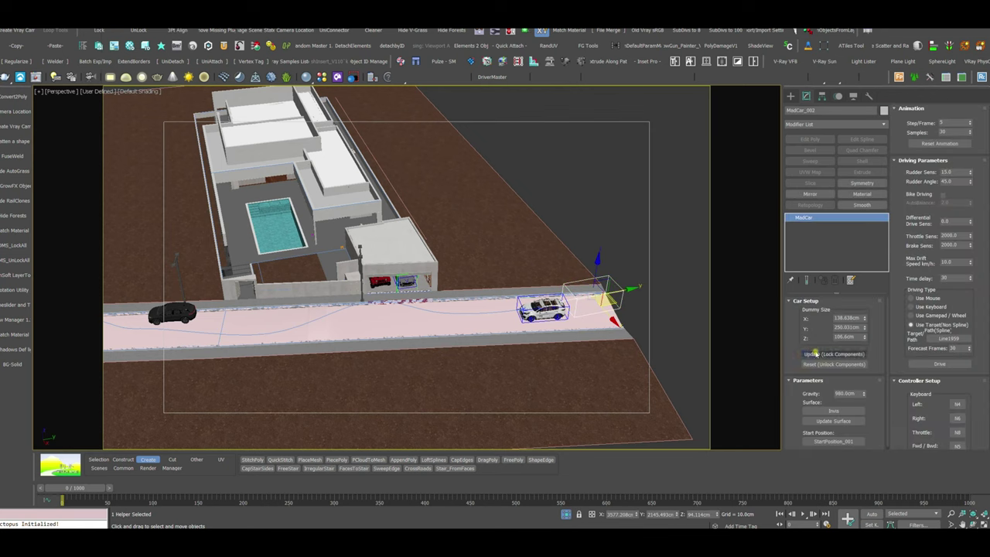
left_click(813, 354)
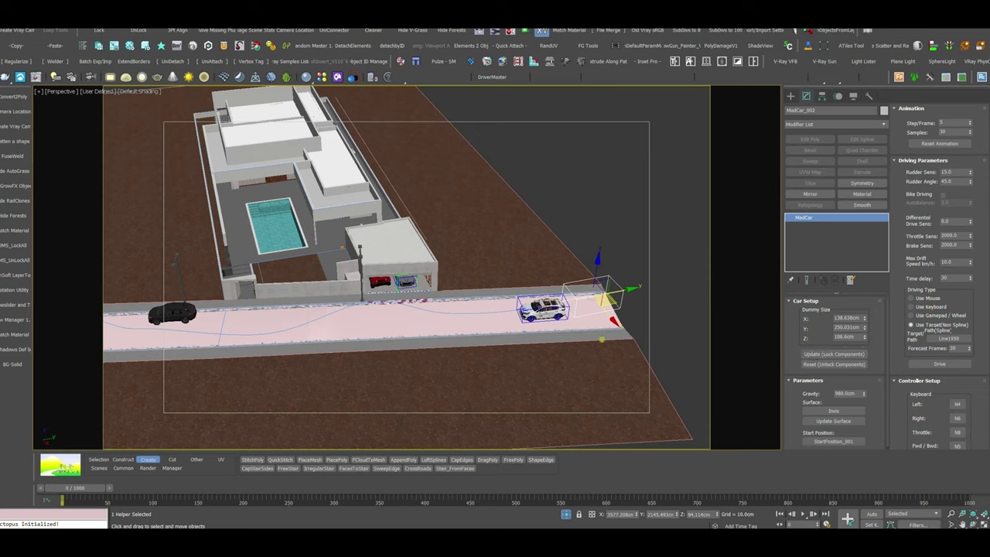
Record a new drive of the white car along the spline path from frame 0, applying forward throttle
left_click(918, 364)
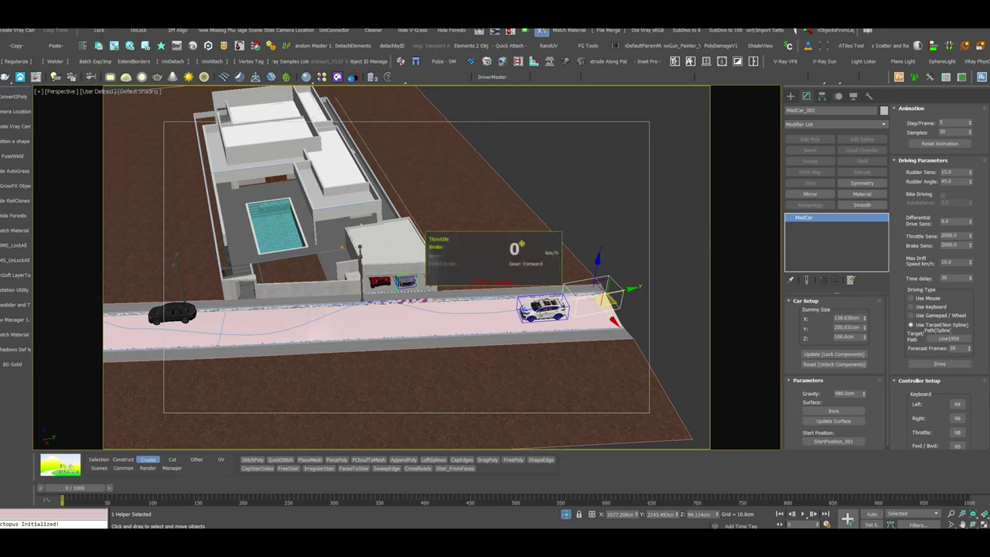
left_click_drag(520, 244, 568, 156)
key("Return")
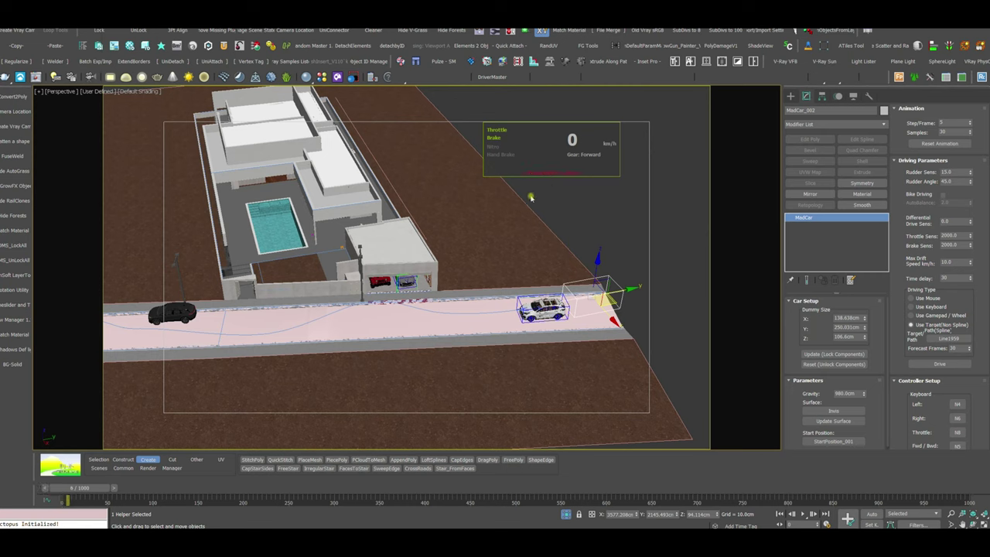
key("KP_8")
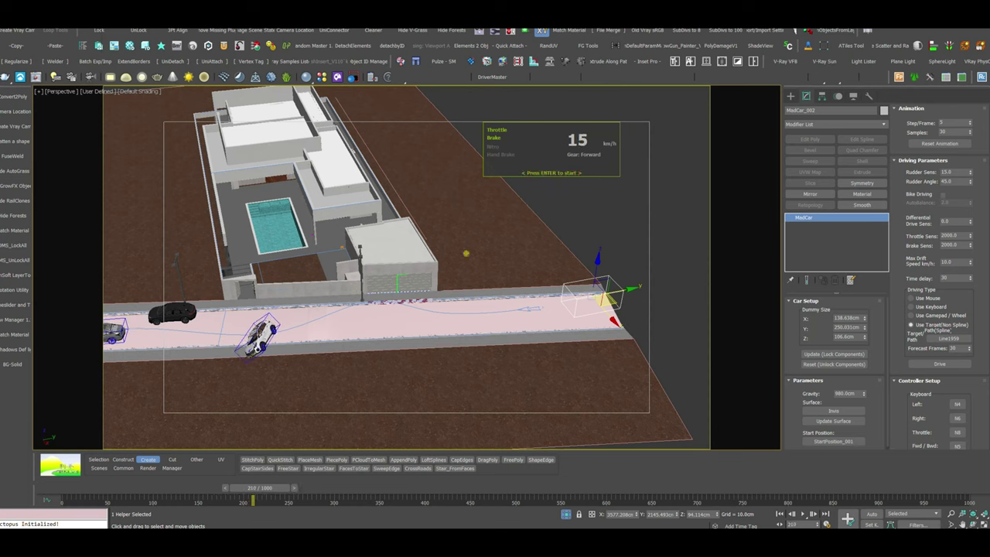
Scrub through the recorded frames to examine both moving cars near the parked black car, ending at frame 0
left_click_drag(251, 487, 206, 466)
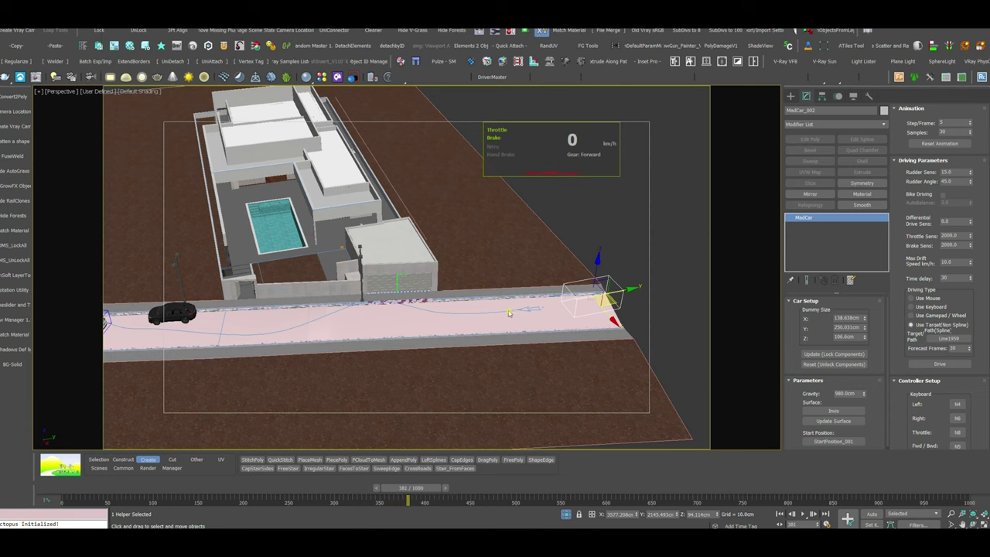
scroll(509, 312, "down", 2)
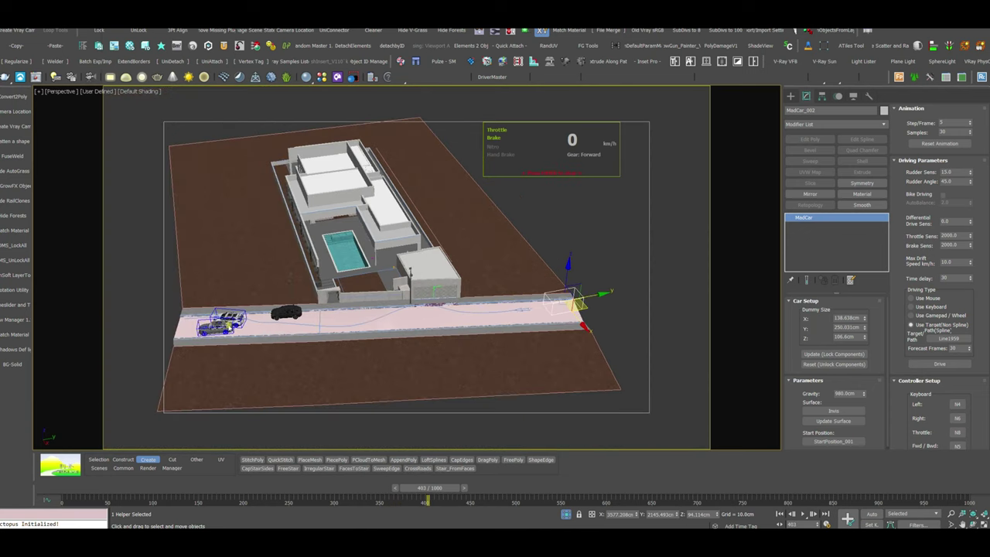
scroll(232, 325, "up", 3)
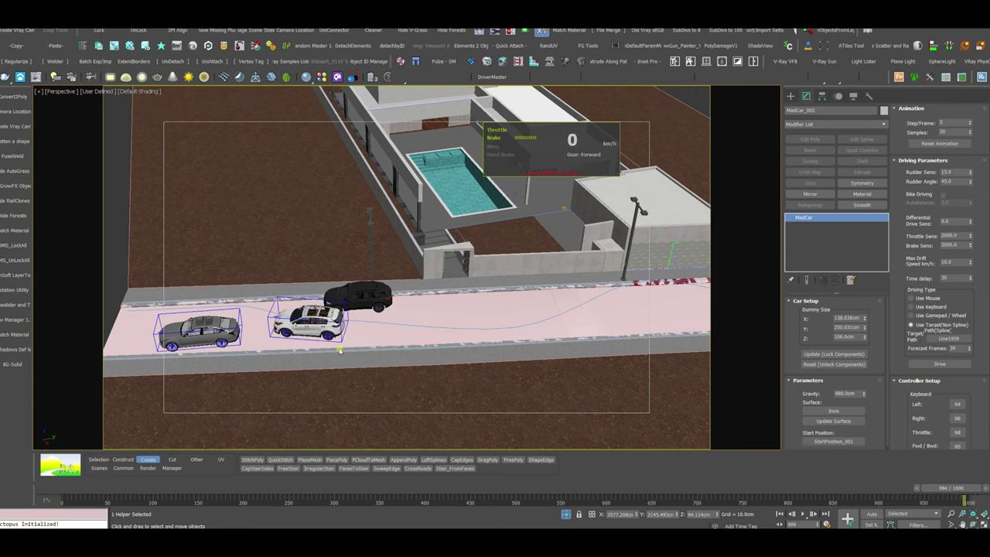
left_click_drag(951, 488, 60, 511)
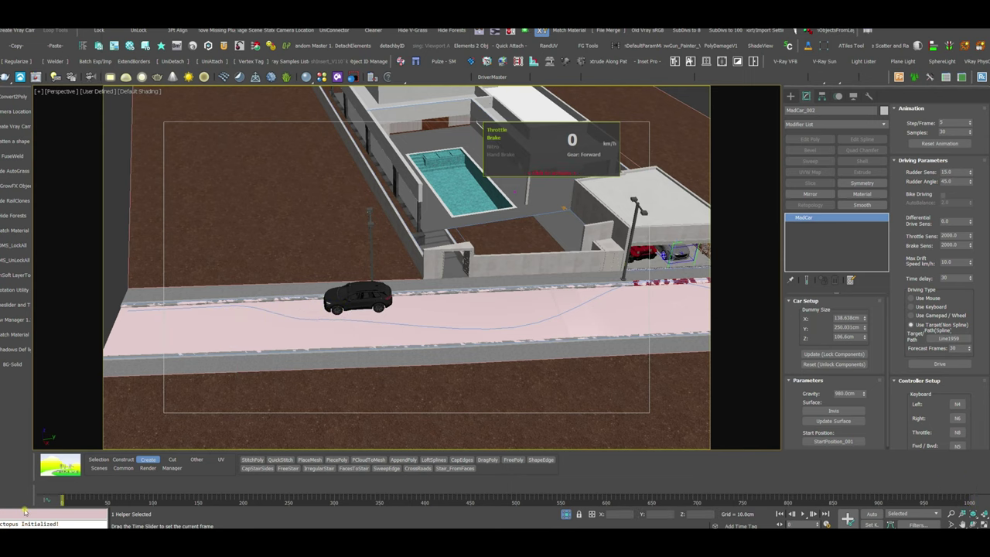